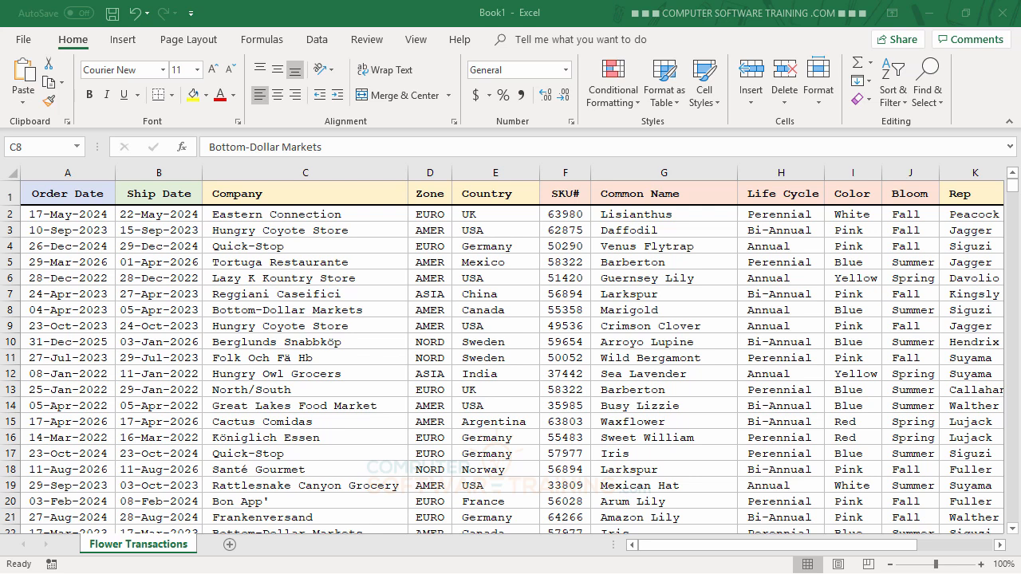
Create a PivotTable on a new worksheet from the Flower Transactions data range.
{"action": "left_click", "coordinate": [274, 278]}
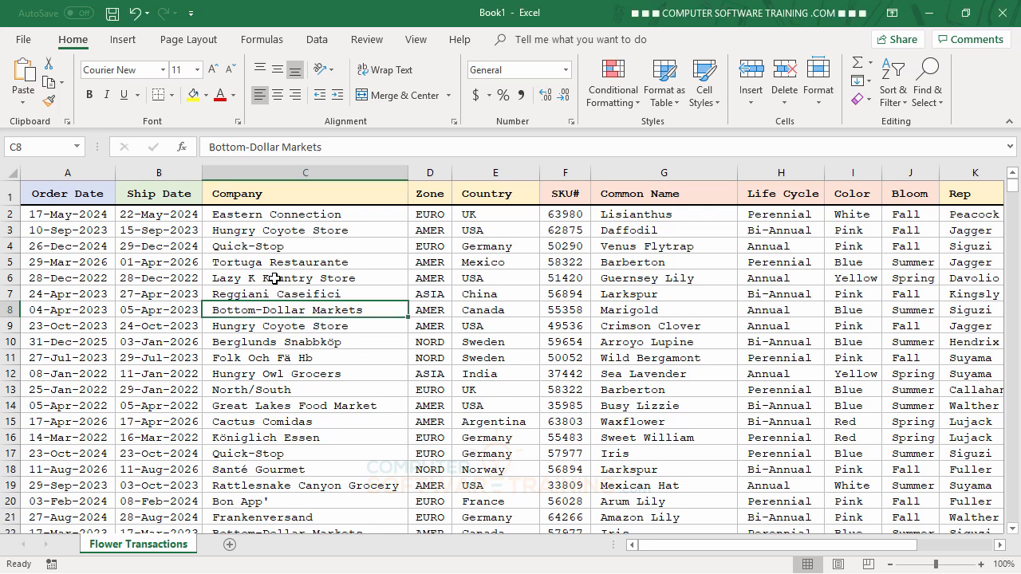
{"action": "left_click", "coordinate": [123, 40]}
{"action": "left_click", "coordinate": [32, 75]}
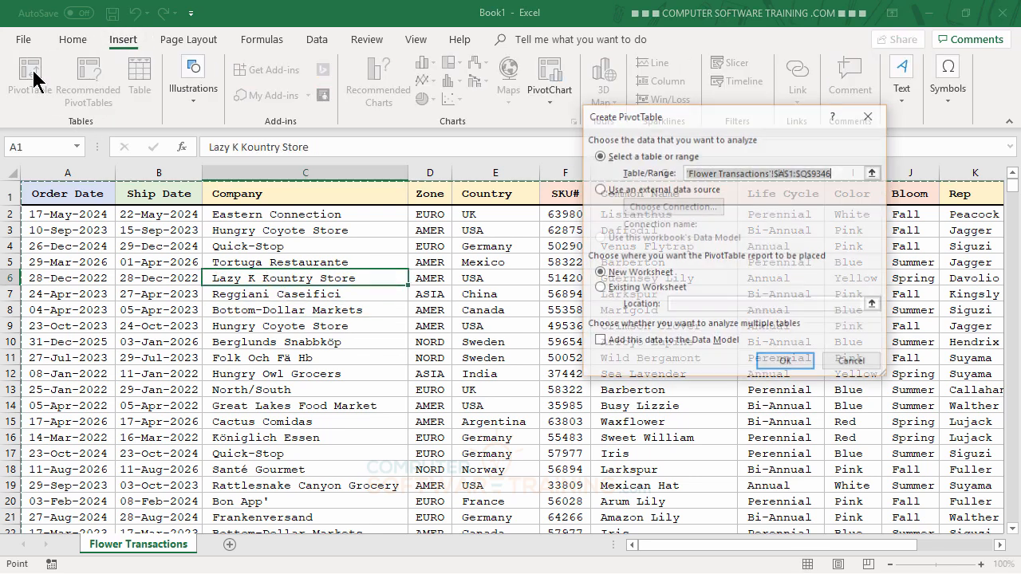
{"action": "left_click", "coordinate": [798, 363]}
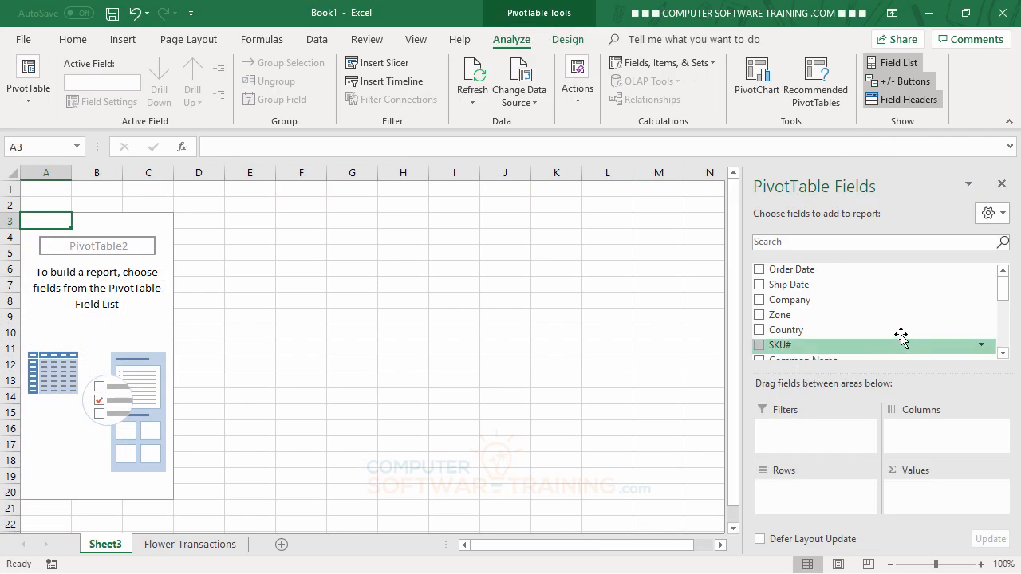
Add the Company field to the PivotTable's rows and the TSale field to its values.
{"action": "left_click_drag", "start_coordinate": [815, 307], "coordinate": [809, 489]}
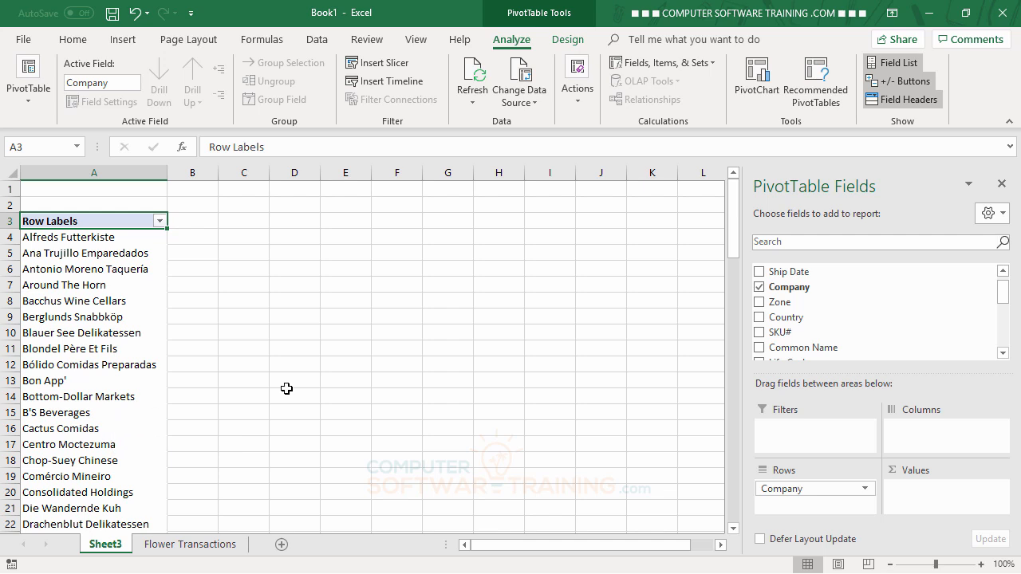
{"action": "left_click_drag", "start_coordinate": [1003, 355], "coordinate": [1002, 355]}
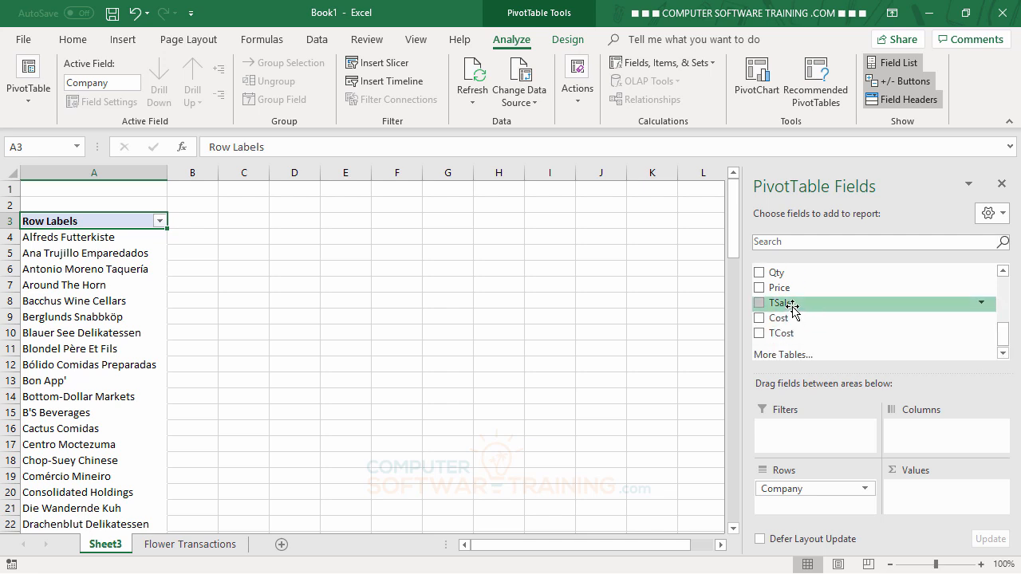
{"action": "left_click_drag", "start_coordinate": [792, 310], "coordinate": [925, 491]}
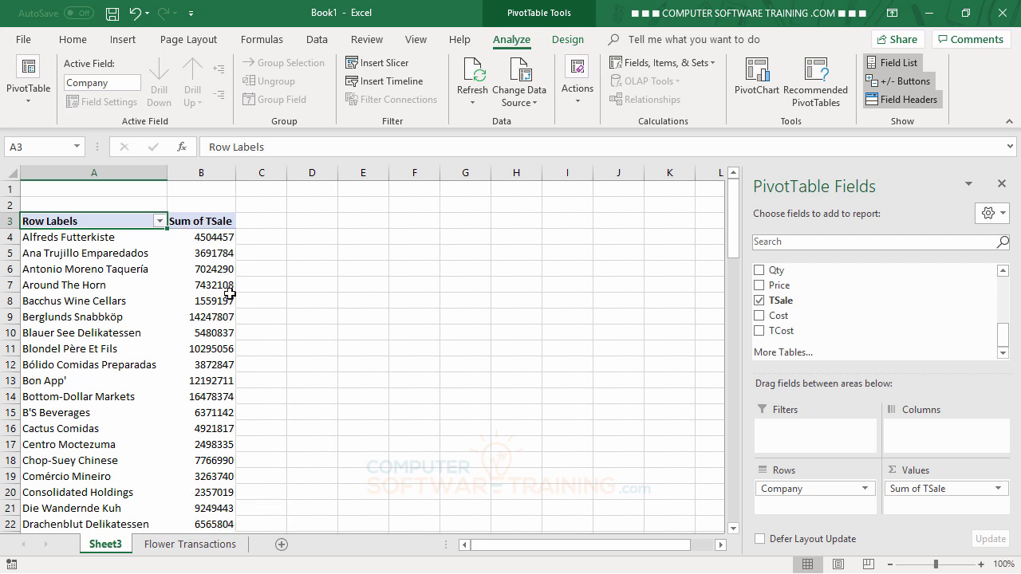
Sort the companies by Sum of TSale from largest to smallest and undo the sort.
{"action": "left_click", "coordinate": [224, 257]}
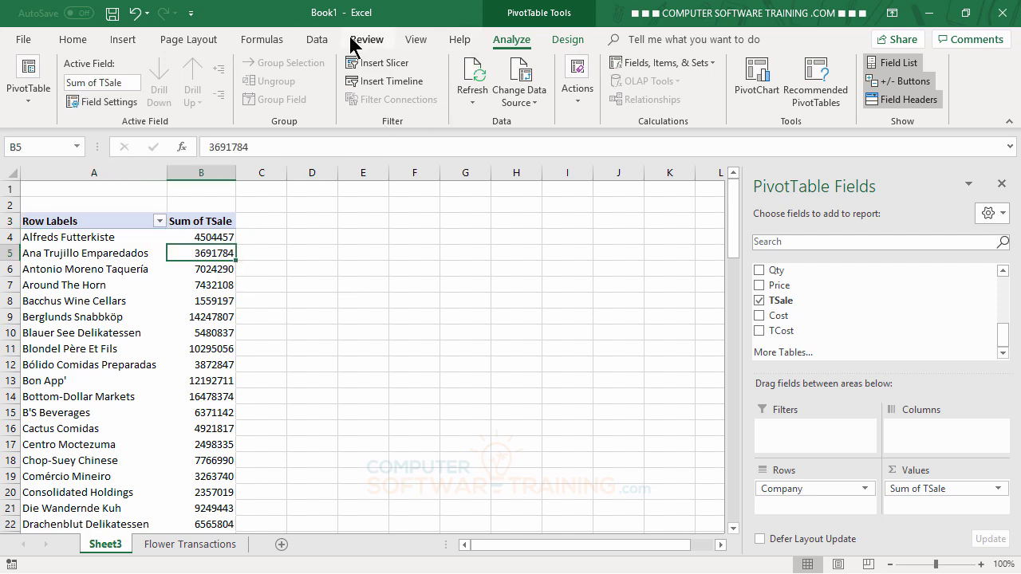
{"action": "left_click", "coordinate": [318, 42]}
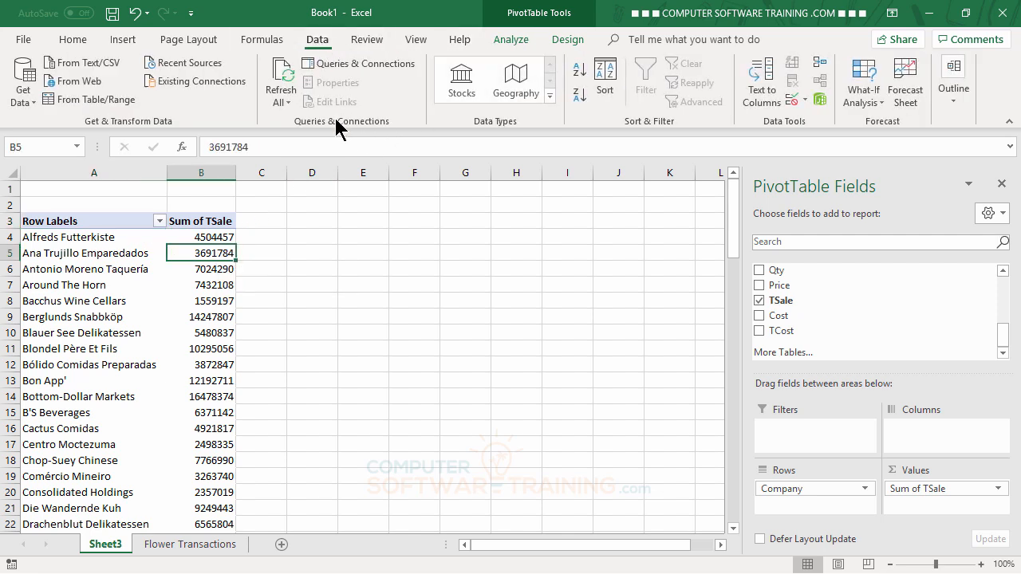
{"action": "left_click", "coordinate": [580, 95]}
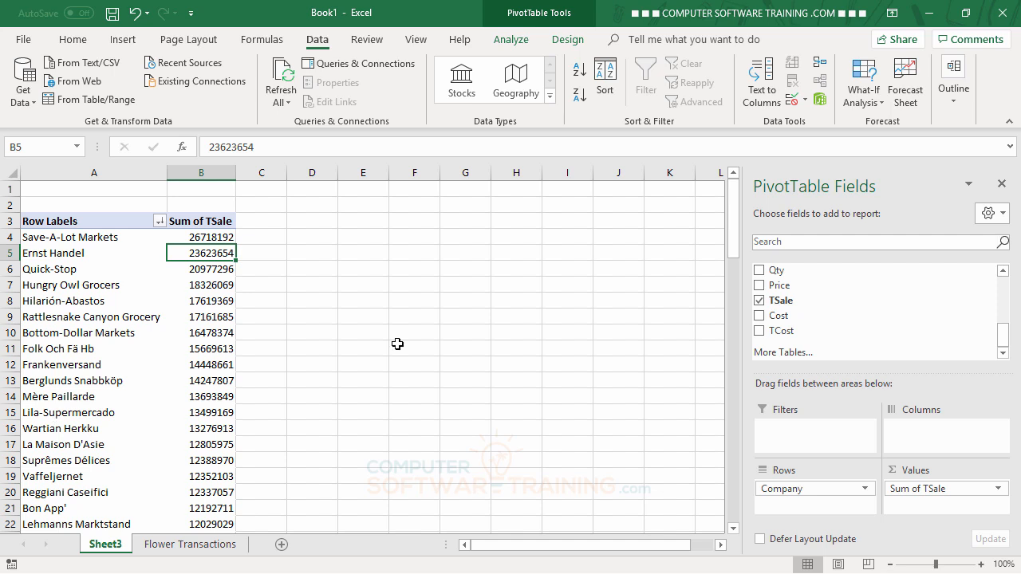
{"action": "left_click", "coordinate": [135, 14]}
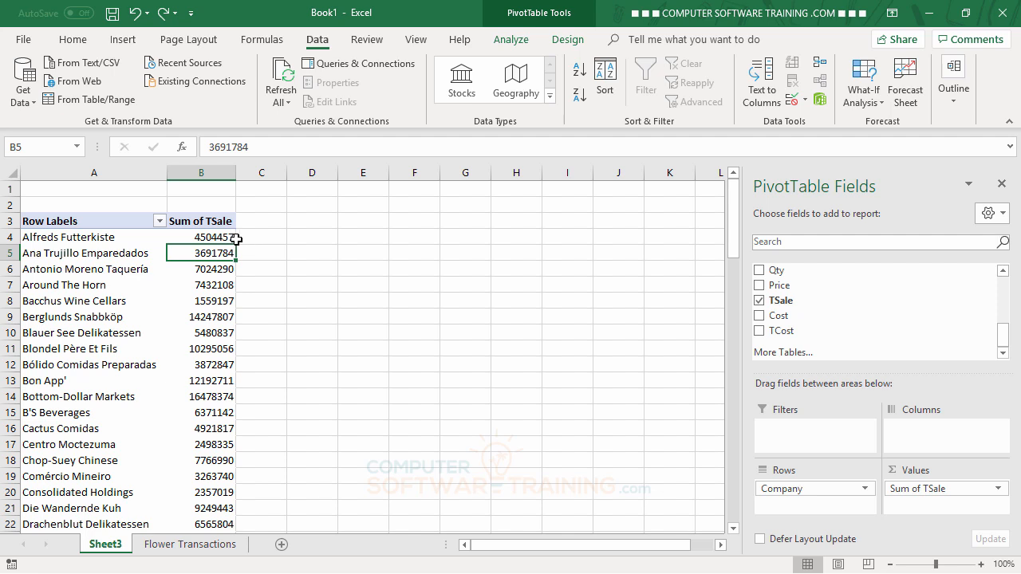
Add the TSale field to the PivotTable's values a second time, below Sum of TSale.
{"action": "mouse_move", "coordinate": [214, 239]}
{"action": "mouse_move", "coordinate": [205, 287]}
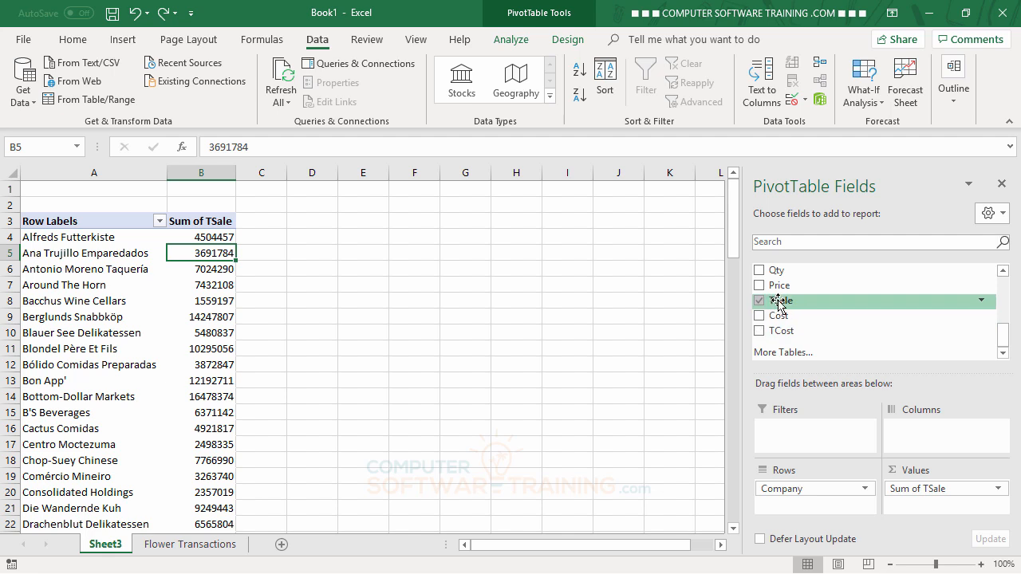
{"action": "left_click_drag", "start_coordinate": [782, 301], "coordinate": [919, 512]}
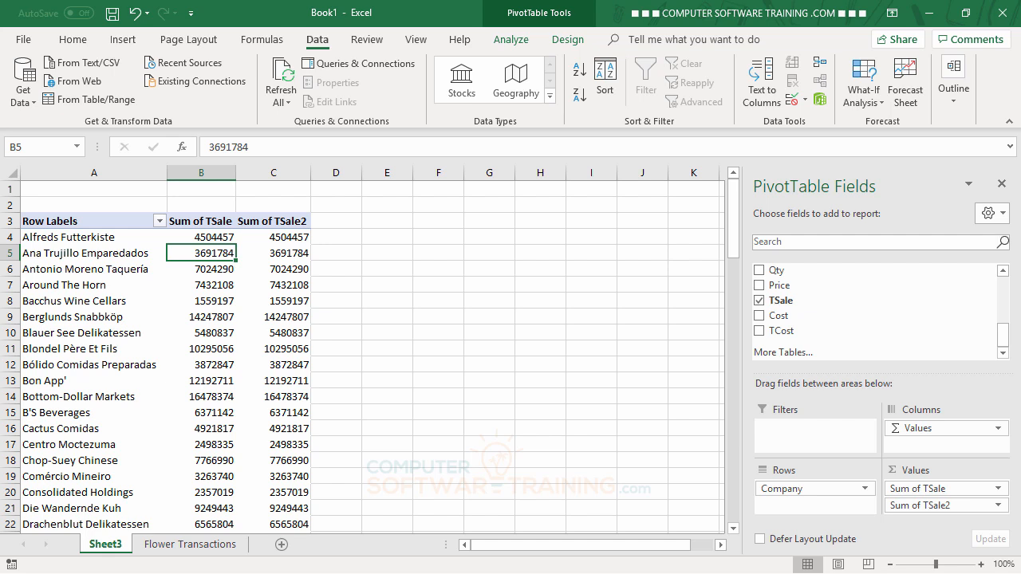
Show the Sum of TSale2 values as Rank Largest to Smallest with Company as the base field.
{"action": "double_click", "coordinate": [278, 222]}
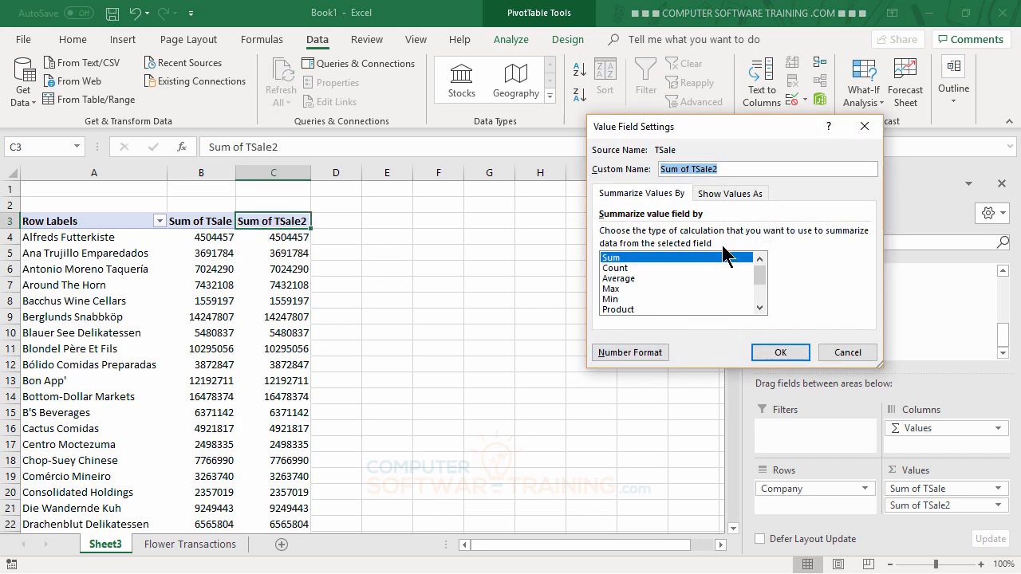
{"action": "left_click", "coordinate": [731, 193]}
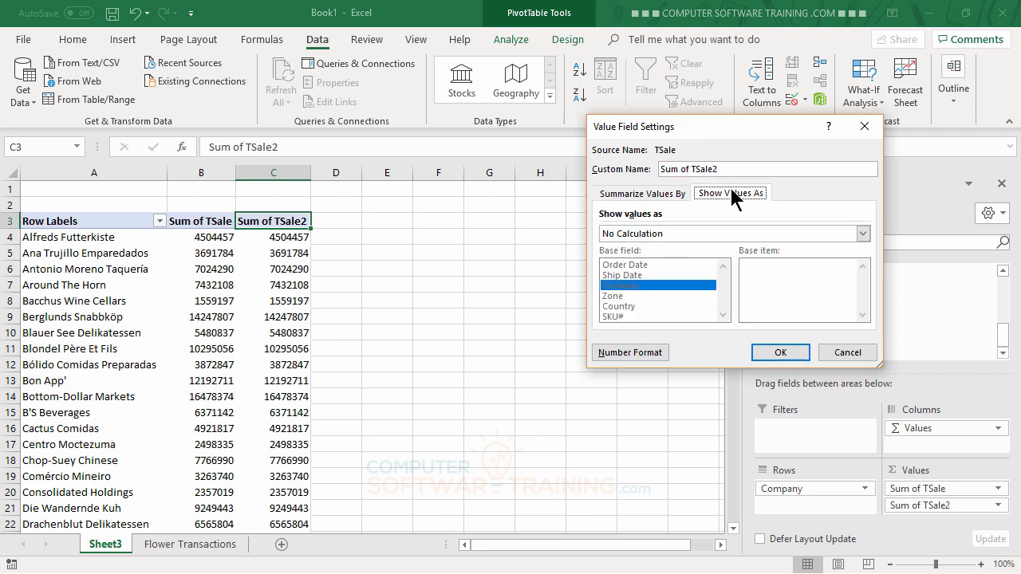
{"action": "left_click", "coordinate": [667, 233]}
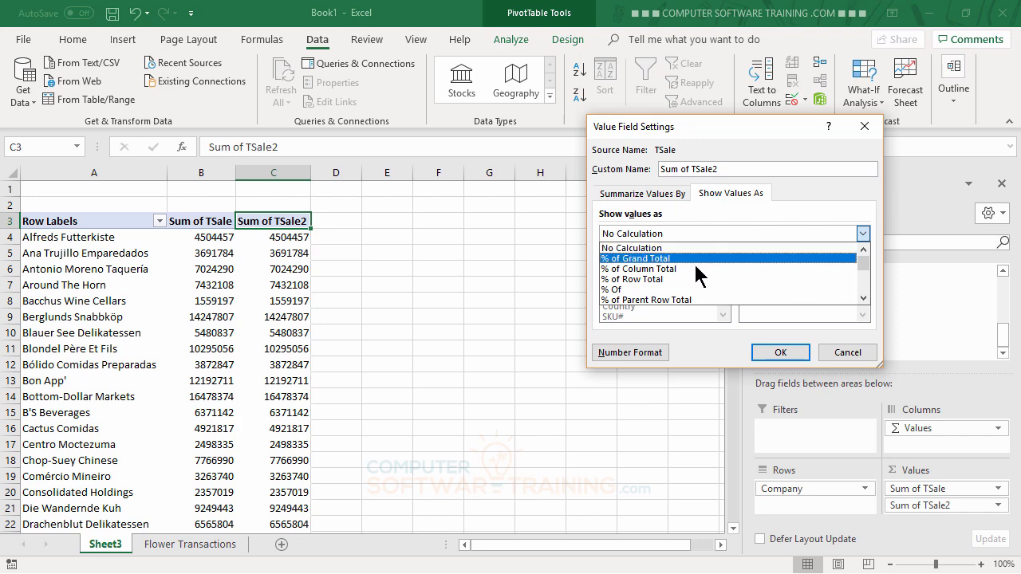
{"action": "left_click", "coordinate": [862, 299]}
{"action": "left_click", "coordinate": [862, 298]}
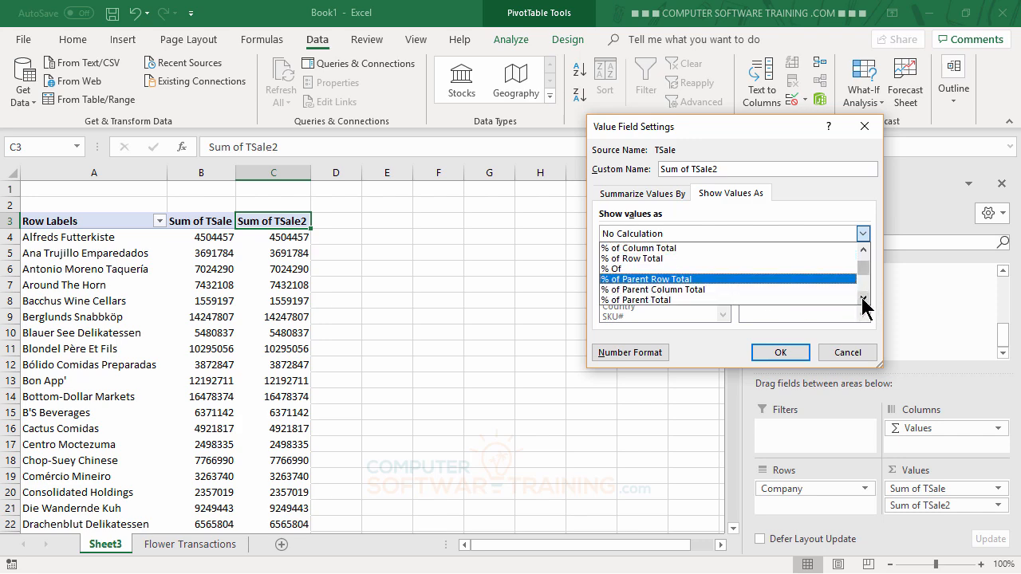
{"action": "left_click", "coordinate": [862, 298]}
{"action": "left_click", "coordinate": [862, 298]}
{"action": "left_click", "coordinate": [862, 299]}
{"action": "left_click", "coordinate": [863, 298]}
{"action": "left_click", "coordinate": [862, 298]}
{"action": "left_click", "coordinate": [863, 299]}
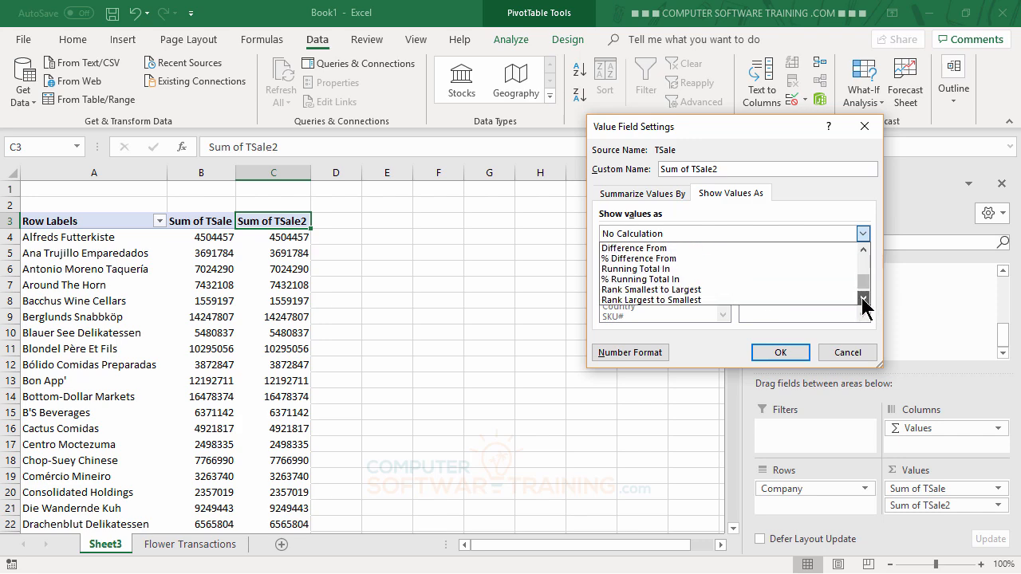
{"action": "left_click", "coordinate": [862, 298]}
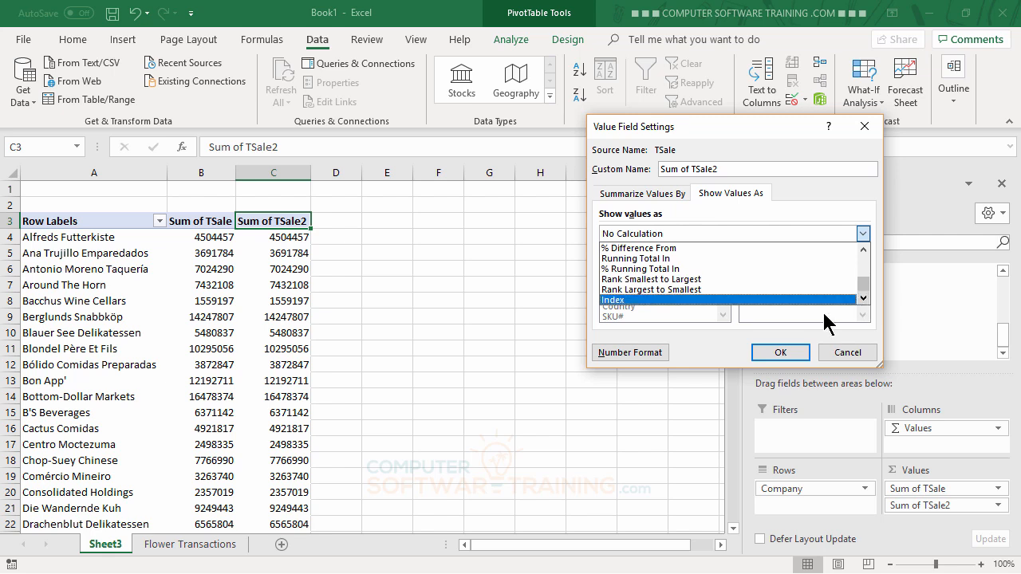
{"action": "left_click", "coordinate": [643, 290]}
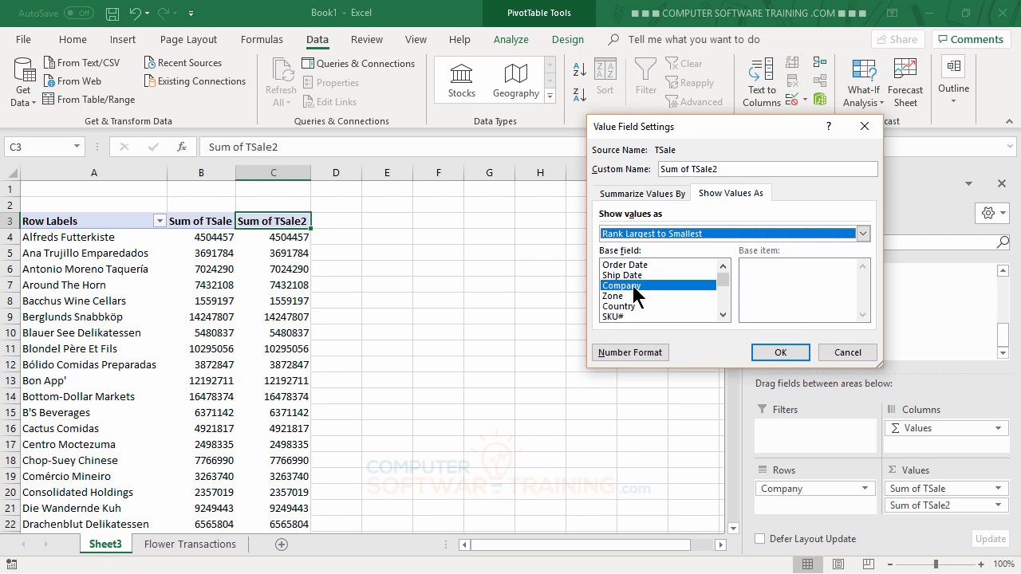
{"action": "left_click", "coordinate": [781, 352]}
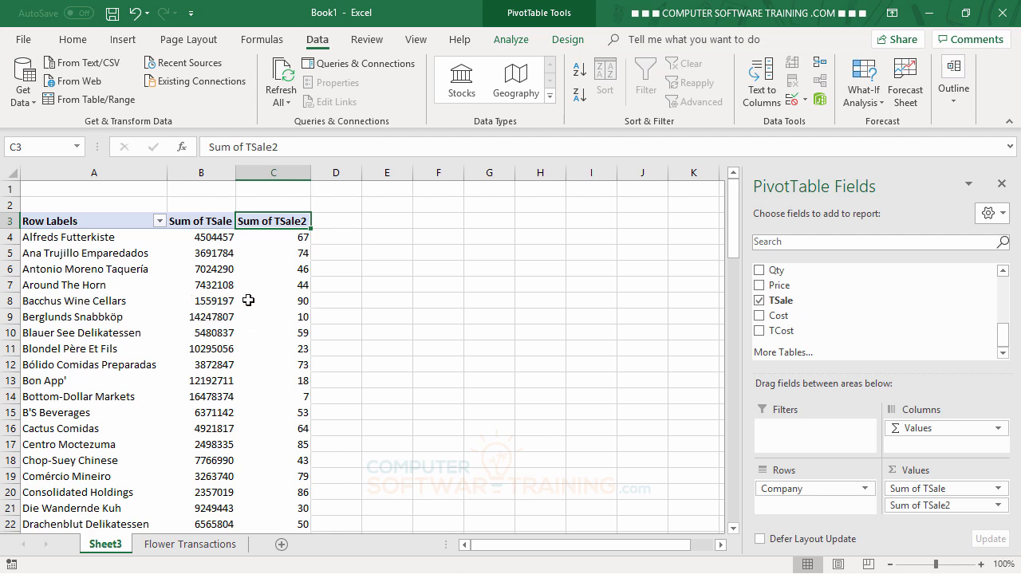
Examine the ranks in the Sum of TSale2 column down the company list and return to its start.
{"action": "mouse_move", "coordinate": [307, 303]}
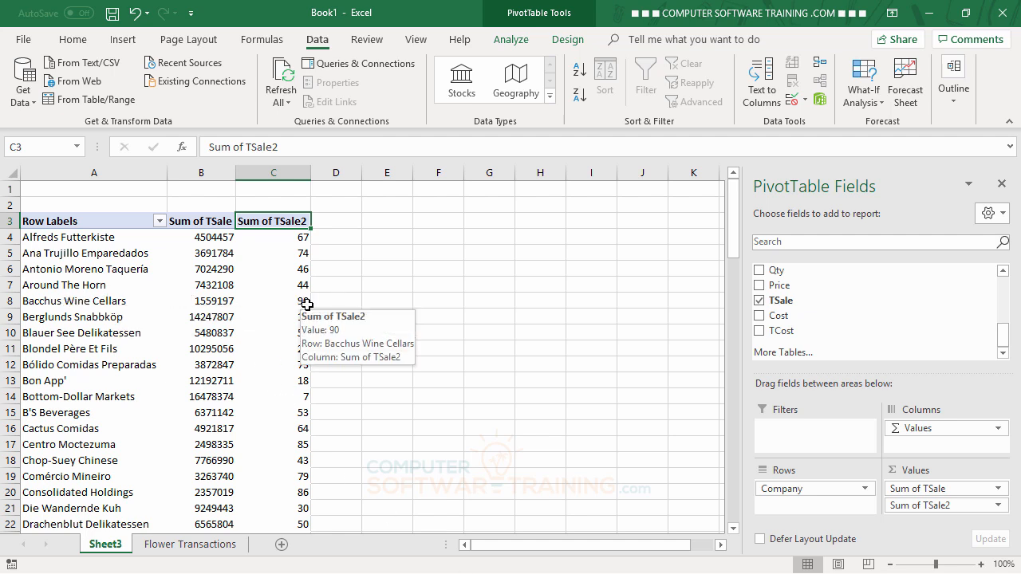
{"action": "scroll", "coordinate": [440, 312], "scroll_direction": "down", "scroll_amount": 7}
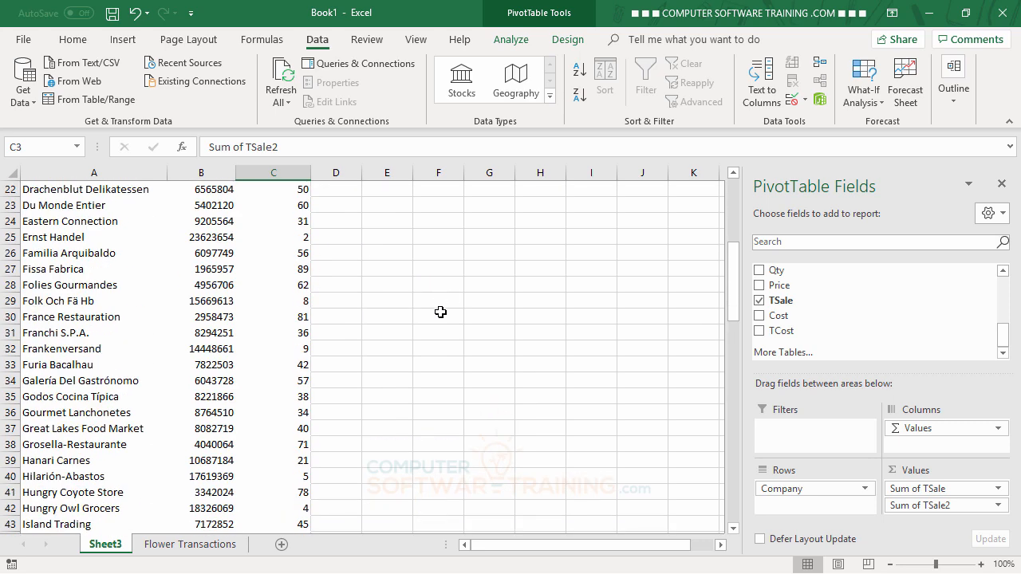
{"action": "scroll", "coordinate": [441, 312], "scroll_direction": "down", "scroll_amount": 9}
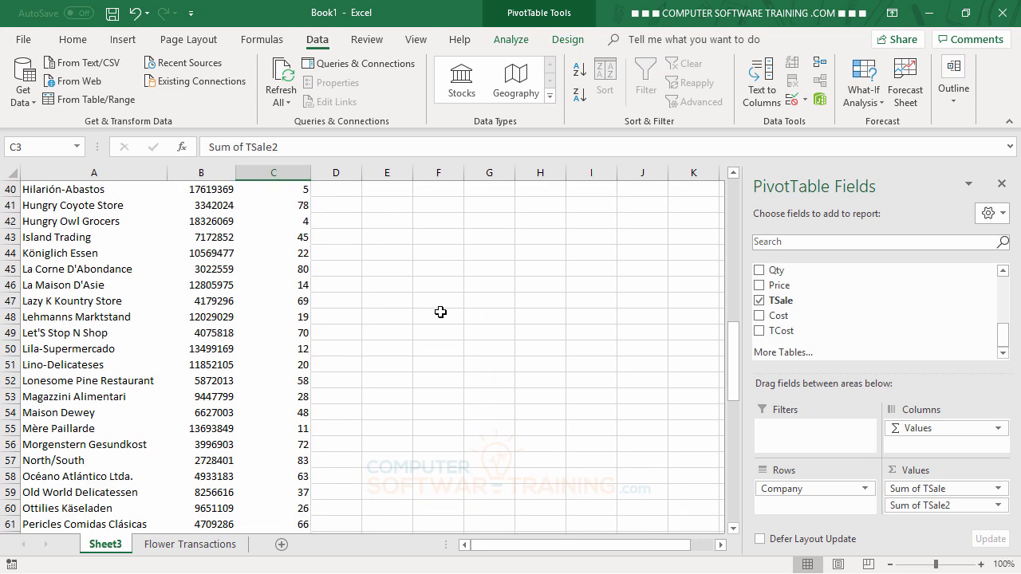
{"action": "scroll", "coordinate": [440, 312], "scroll_direction": "down", "scroll_amount": 3}
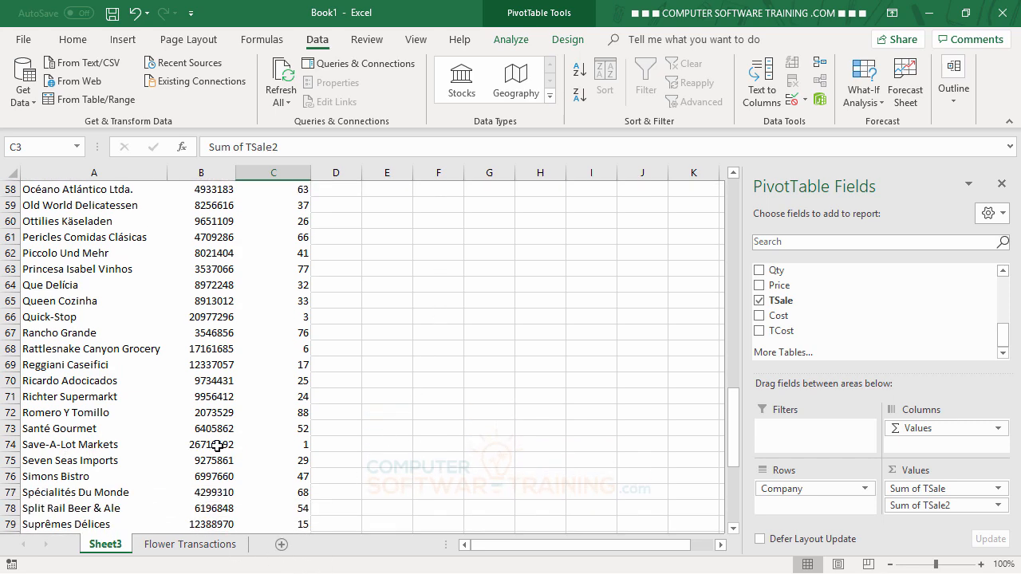
{"action": "scroll", "coordinate": [258, 428], "scroll_direction": "up", "scroll_amount": 19}
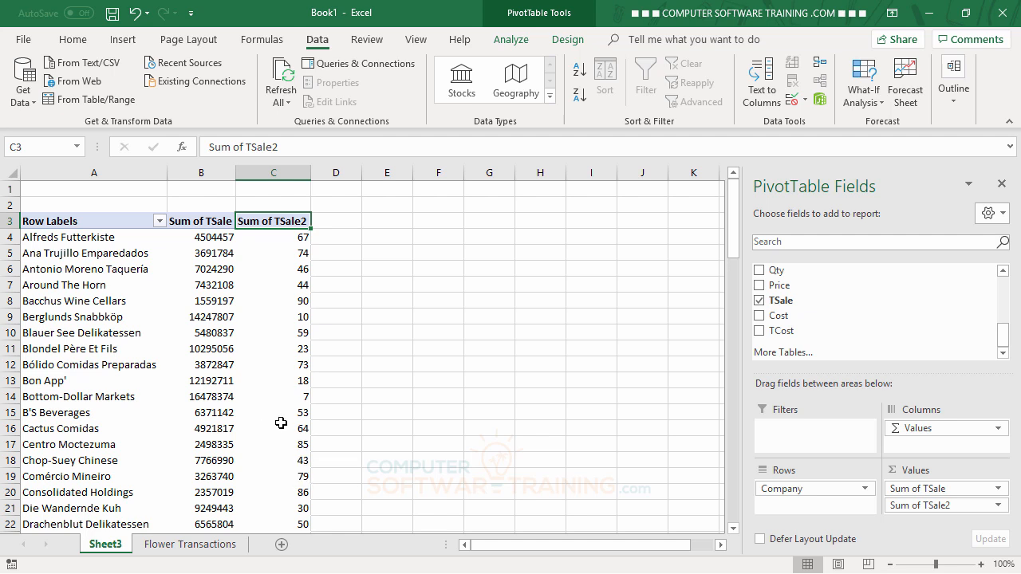
Format the Sum of TSale values as Number with a thousands separator and 0 decimal places.
{"action": "double_click", "coordinate": [199, 223]}
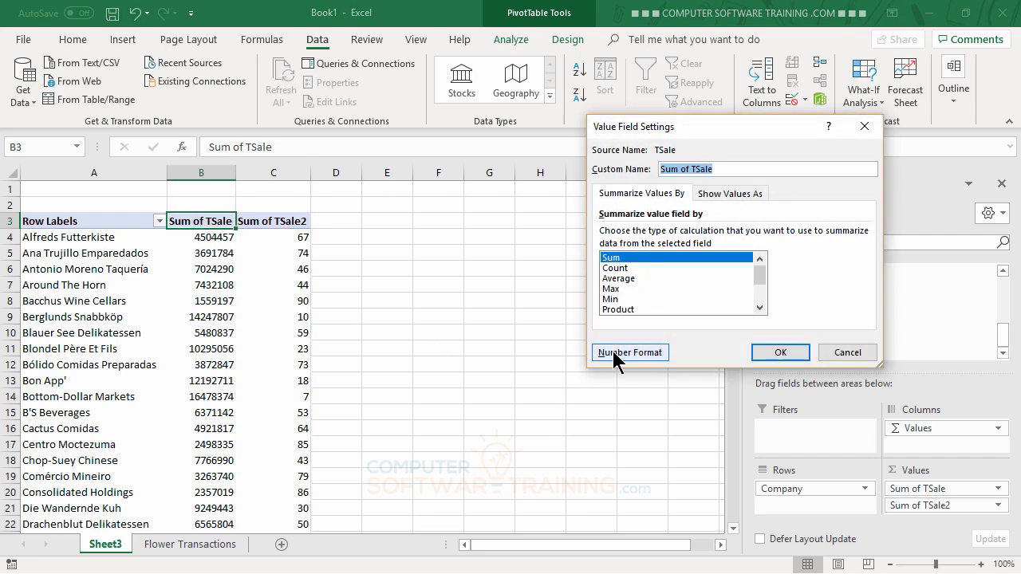
{"action": "left_click", "coordinate": [615, 356]}
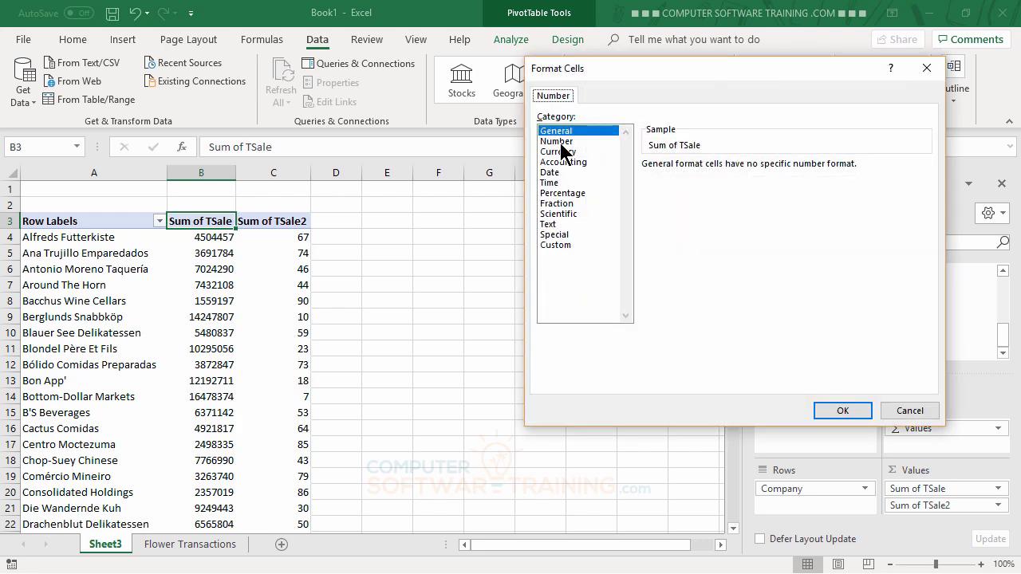
{"action": "left_click", "coordinate": [557, 142]}
{"action": "left_click", "coordinate": [646, 185]}
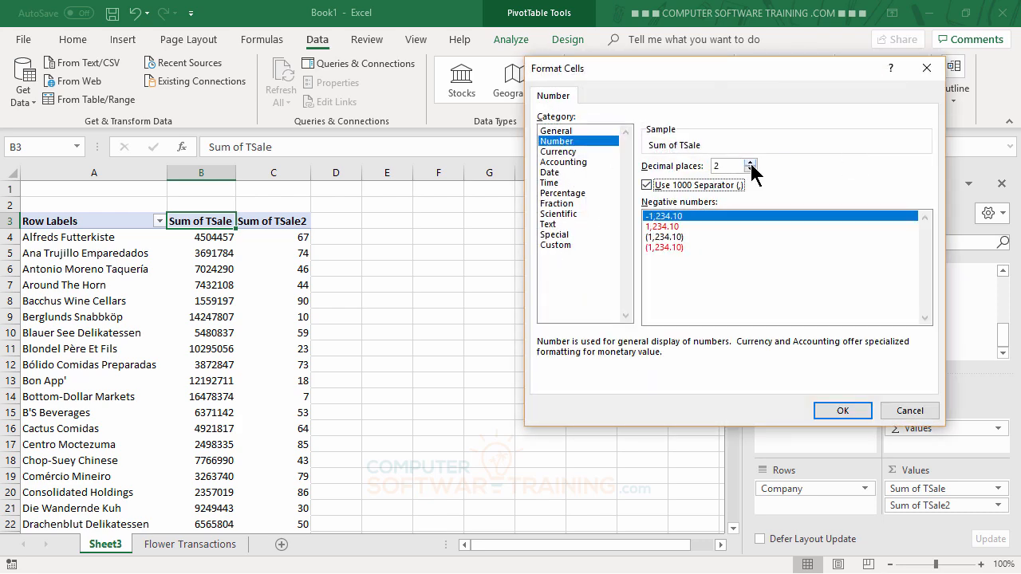
{"action": "double_click", "coordinate": [749, 162]}
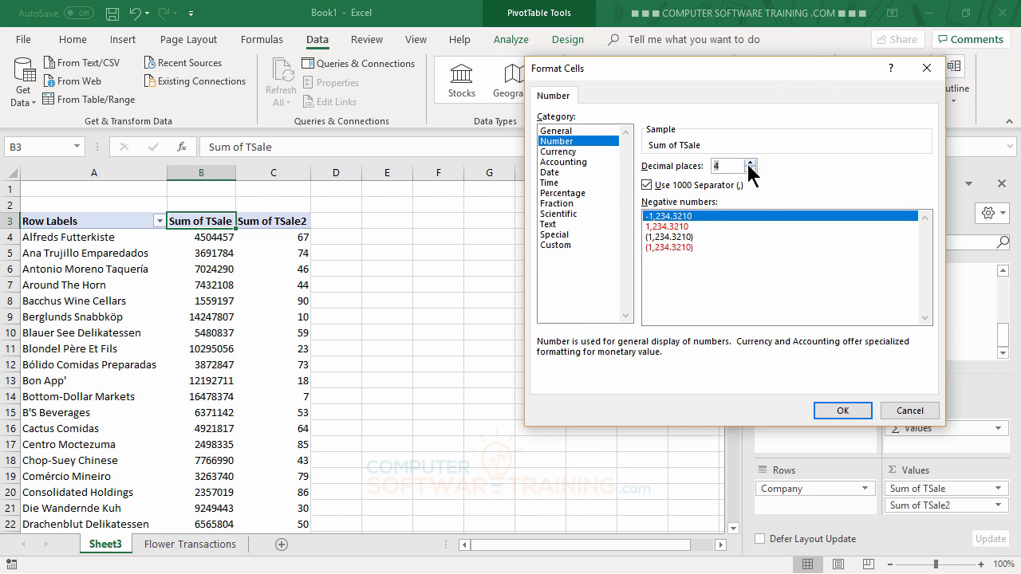
{"action": "left_click", "coordinate": [750, 169]}
{"action": "left_click", "coordinate": [750, 169]}
{"action": "left_click", "coordinate": [750, 169]}
{"action": "left_click", "coordinate": [749, 169]}
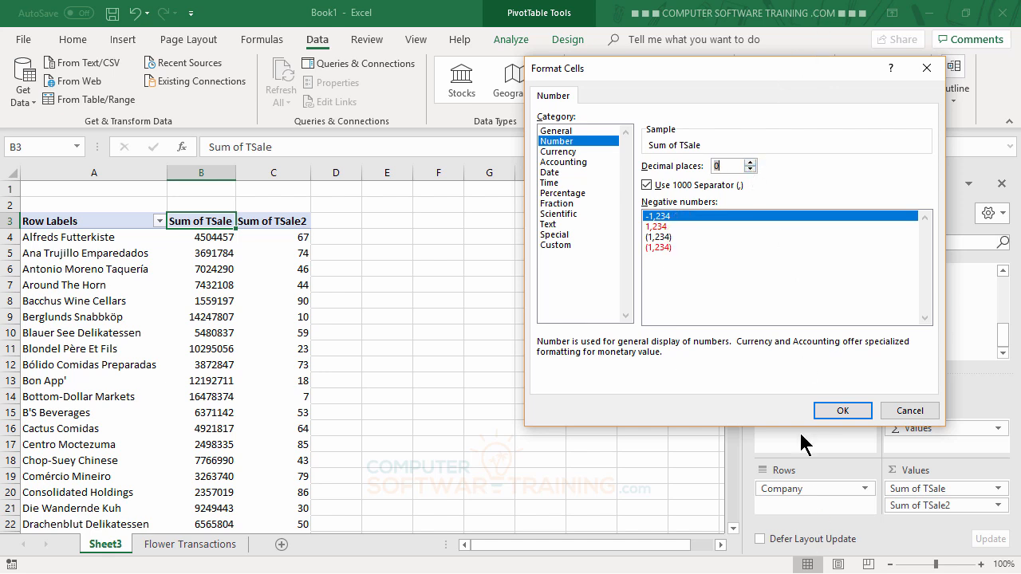
{"action": "left_click", "coordinate": [842, 411]}
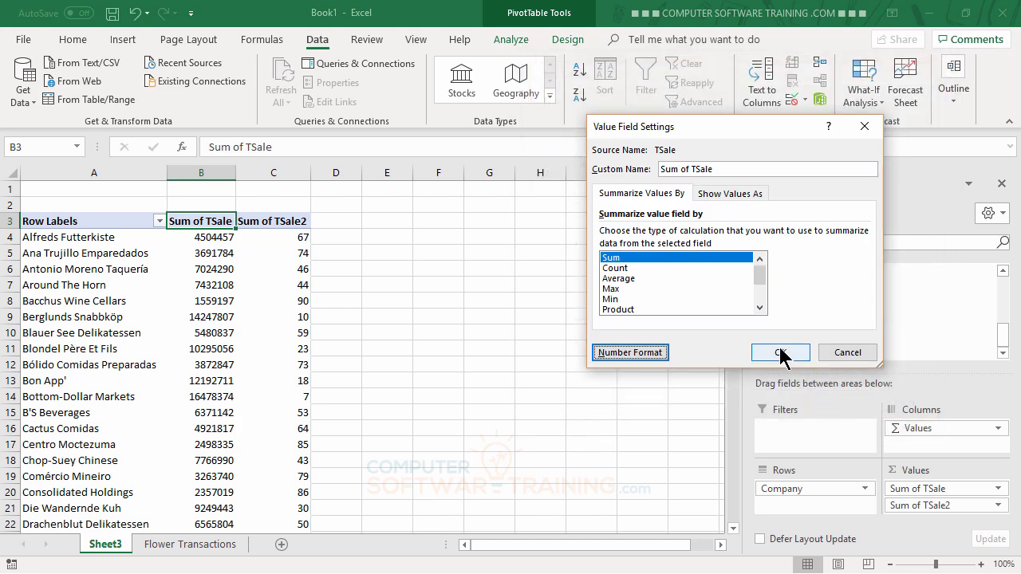
{"action": "left_click", "coordinate": [781, 353]}
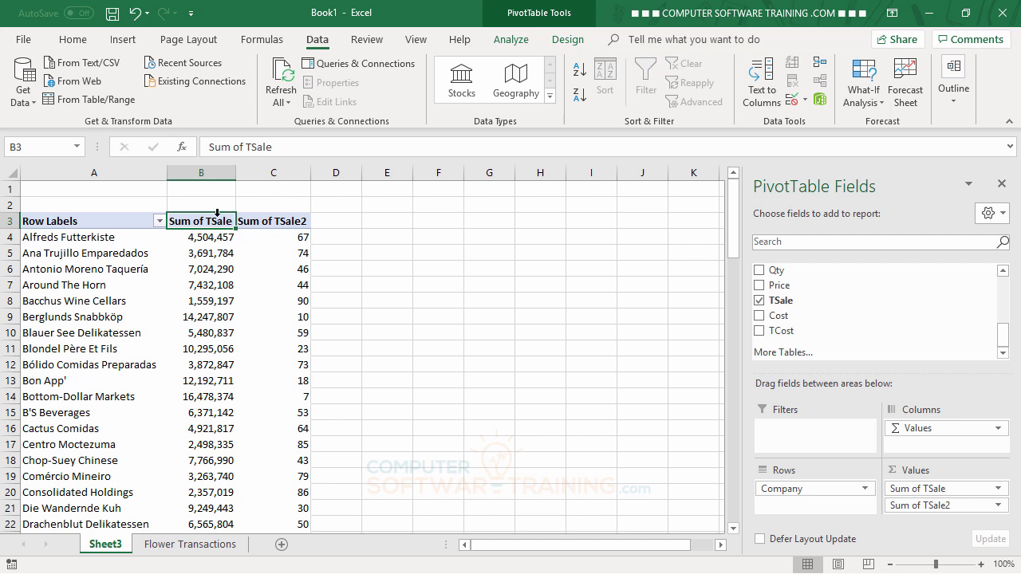
Rename the Sum of TSale header as Revenue and the Sum of TSale2 header as Rank.
{"action": "type", "text": "Re"}
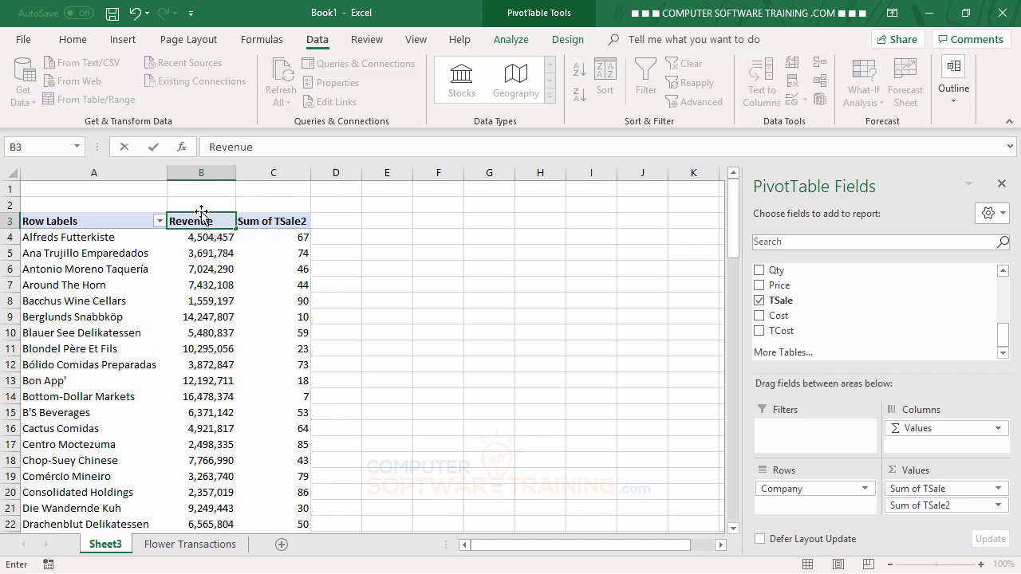
{"action": "type", "text": "venue"}
{"action": "key", "text": "Tab"}
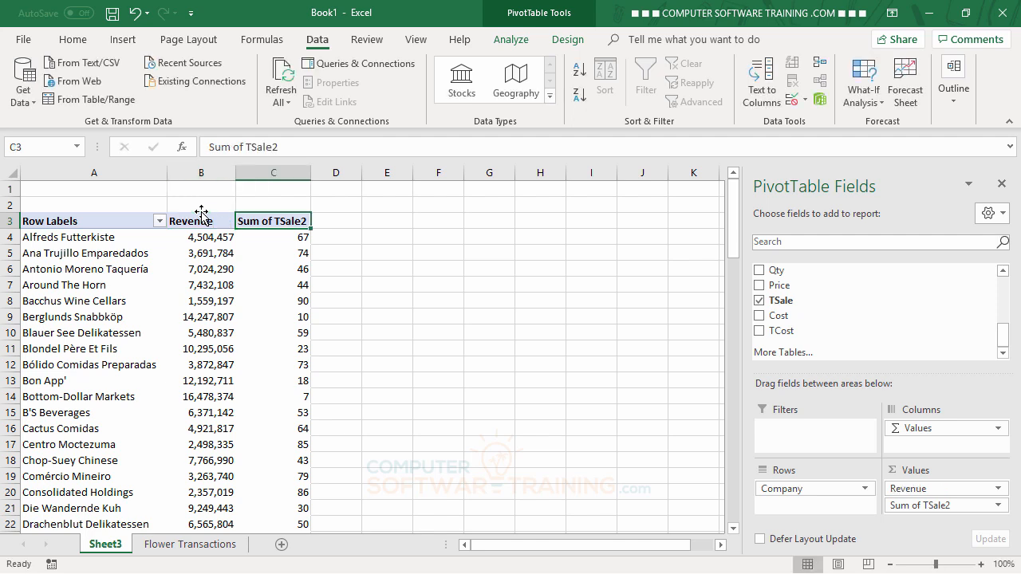
{"action": "type", "text": "R"}
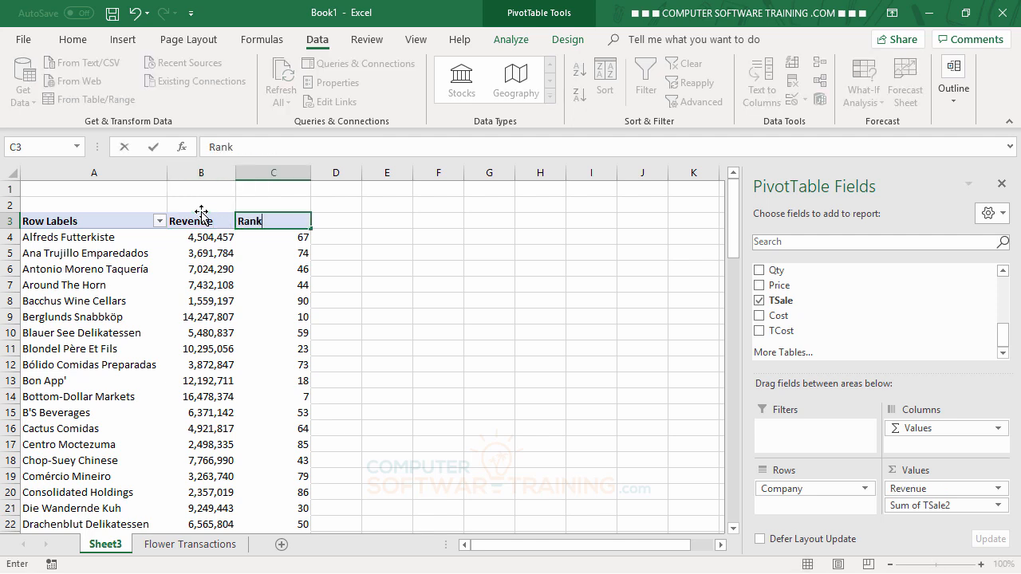
{"action": "type", "text": "ank"}
{"action": "key", "text": "Return"}
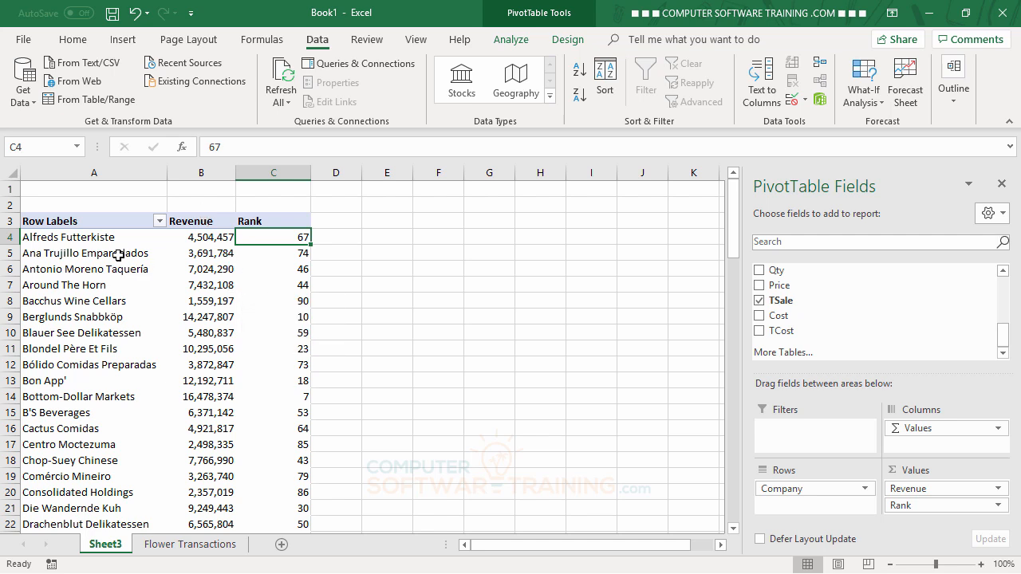
Add the Order Date field to the PivotTable's columns below Values, and enlarge the field areas so all column fields can be seen.
{"action": "mouse_move", "coordinate": [210, 349]}
{"action": "left_click_drag", "start_coordinate": [1004, 335], "coordinate": [1002, 271]}
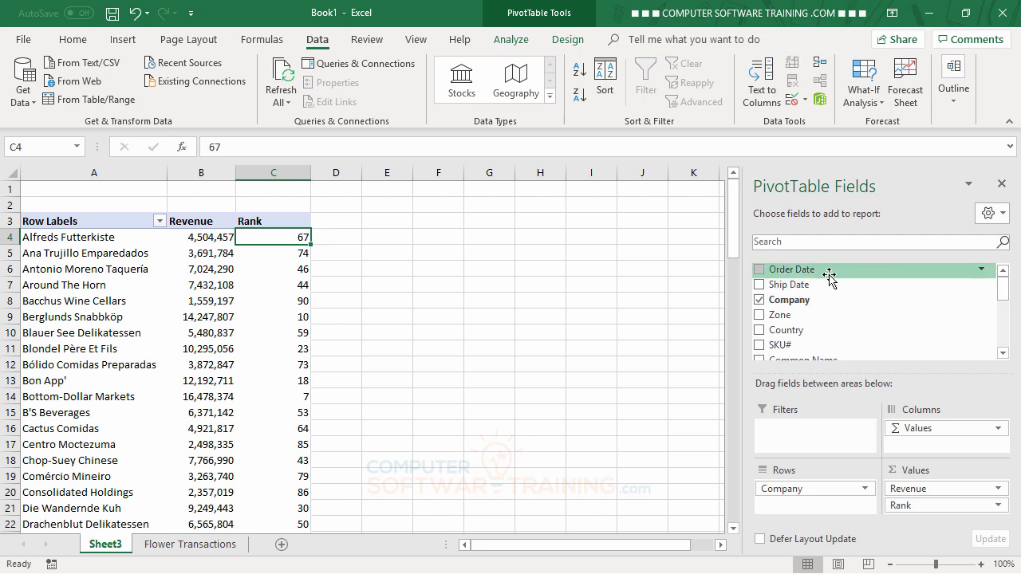
{"action": "left_click_drag", "start_coordinate": [805, 269], "coordinate": [913, 442]}
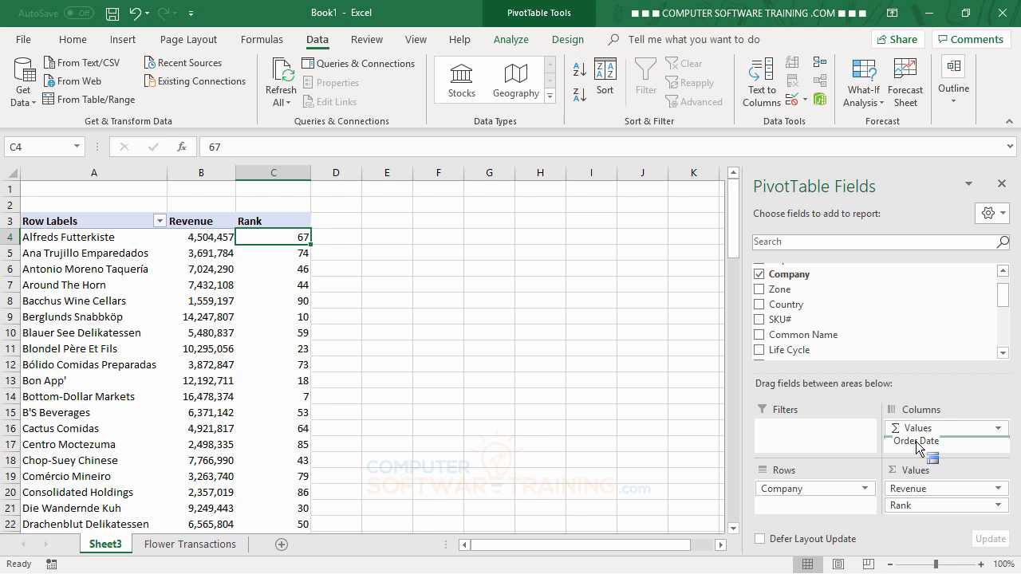
{"action": "mouse_move", "coordinate": [916, 442]}
{"action": "left_mouse_down"}
{"action": "mouse_move", "coordinate": [928, 517]}
{"action": "mouse_move", "coordinate": [927, 443]}
{"action": "left_mouse_up"}
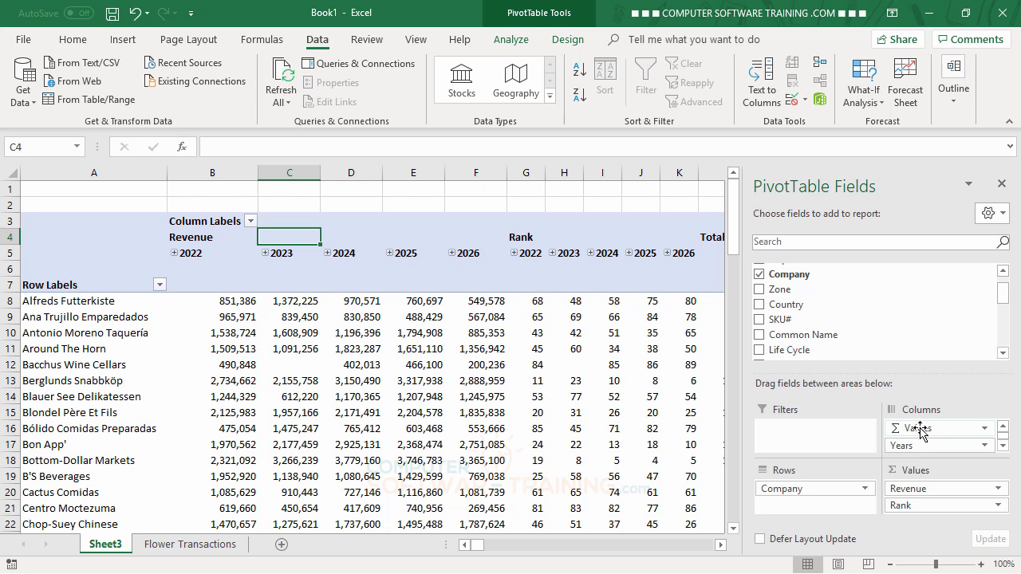
{"action": "mouse_move", "coordinate": [922, 430]}
{"action": "left_mouse_down"}
{"action": "mouse_move", "coordinate": [924, 444]}
{"action": "mouse_move", "coordinate": [924, 417]}
{"action": "mouse_move", "coordinate": [924, 428]}
{"action": "left_mouse_up"}
{"action": "left_click_drag", "start_coordinate": [918, 375], "coordinate": [912, 303]}
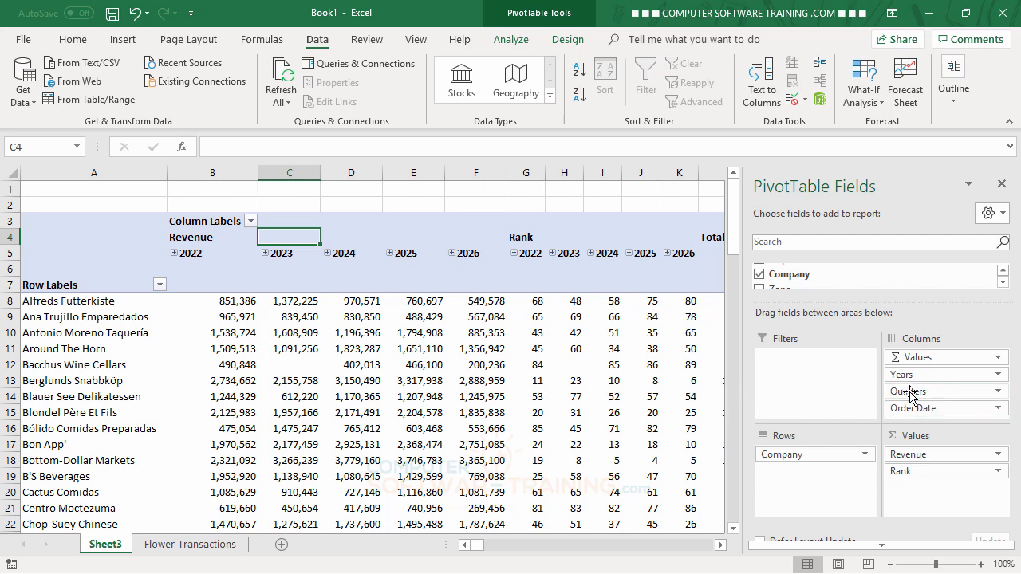
Group the order dates in the column labels by Years only, leaving out Months and Quarters.
{"action": "left_click", "coordinate": [287, 251]}
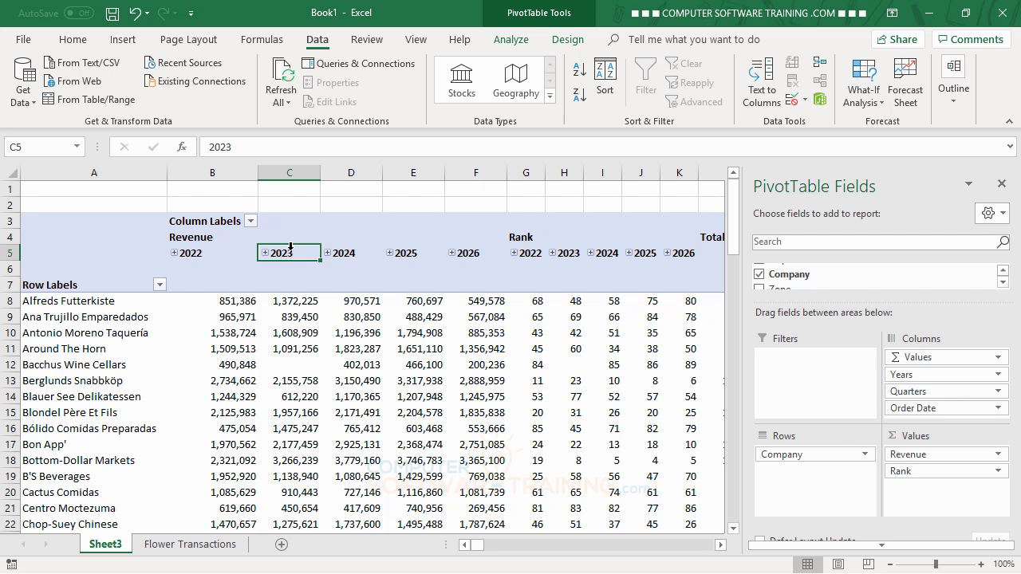
{"action": "left_click", "coordinate": [512, 40]}
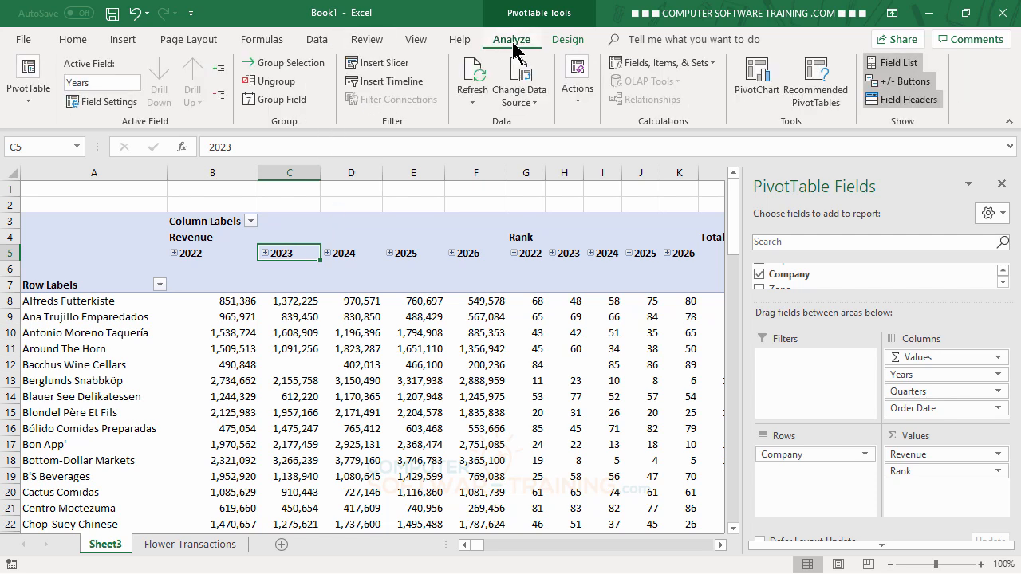
{"action": "left_click", "coordinate": [274, 99]}
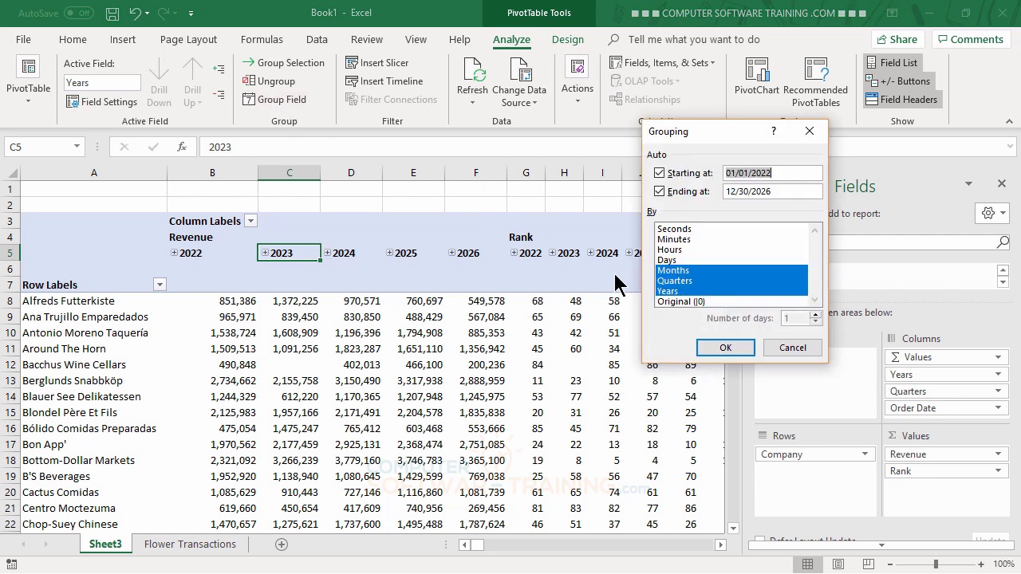
{"action": "left_click", "coordinate": [674, 271]}
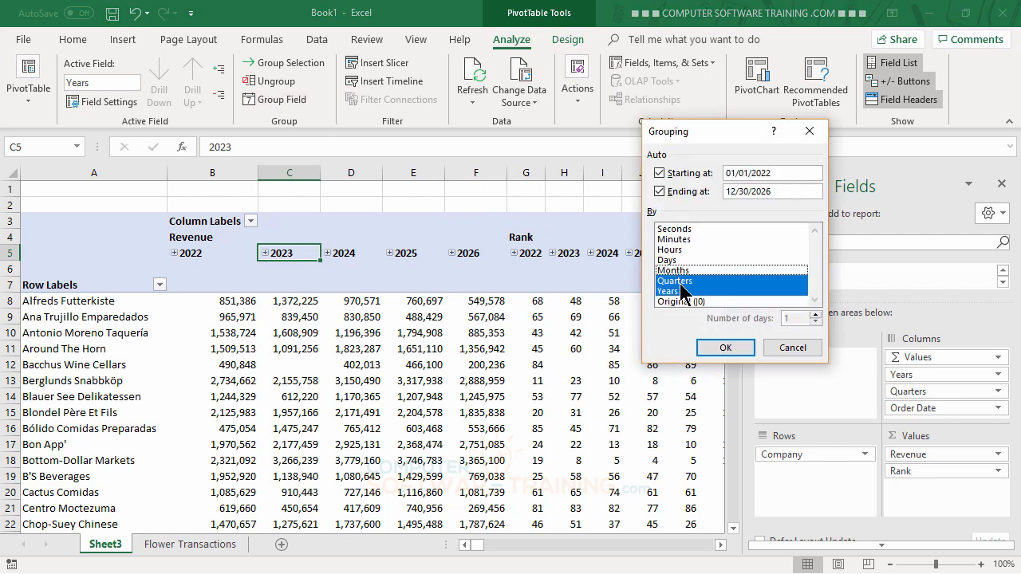
{"action": "left_click", "coordinate": [678, 280]}
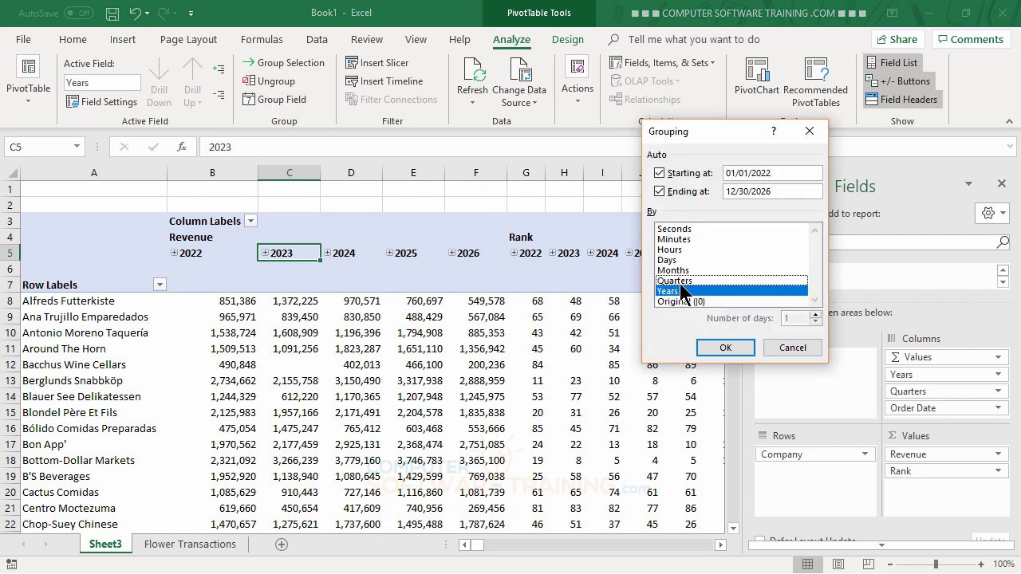
{"action": "left_click", "coordinate": [723, 347]}
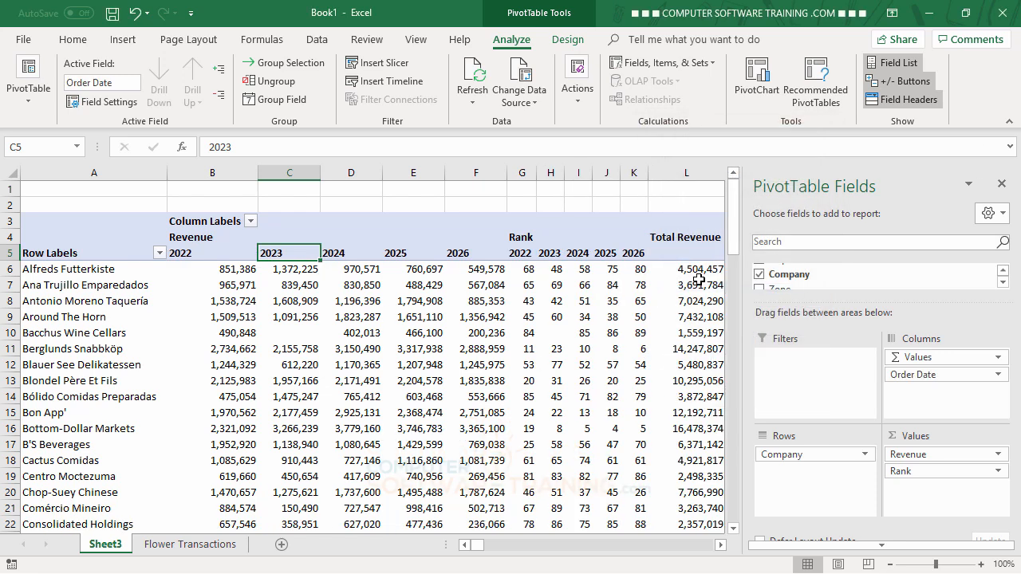
Move Values below Order Date in the PivotTable's columns so Revenue and Rank sit side by side under each year.
{"action": "left_click", "coordinate": [917, 360]}
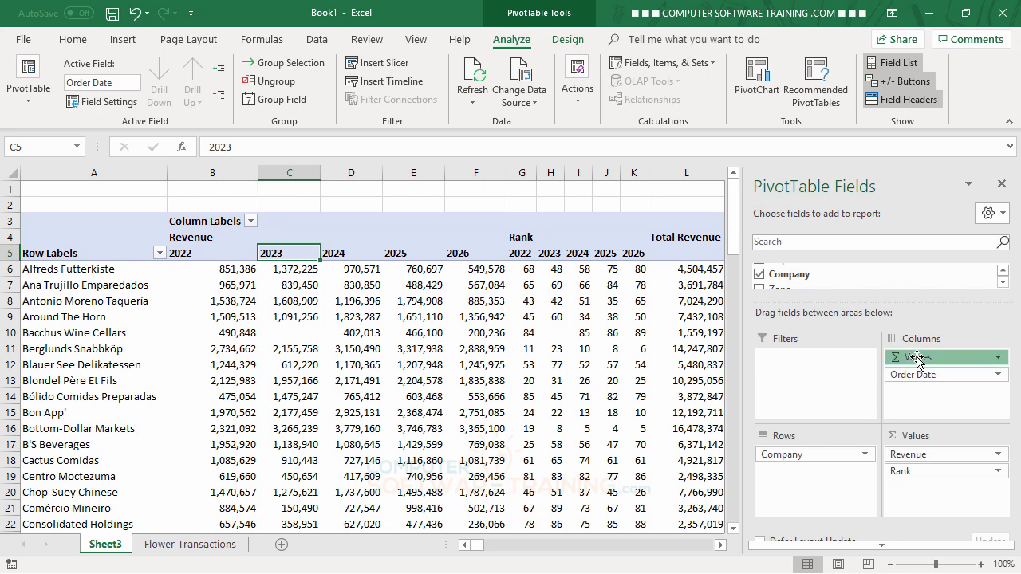
{"action": "left_click_drag", "start_coordinate": [917, 360], "coordinate": [924, 389]}
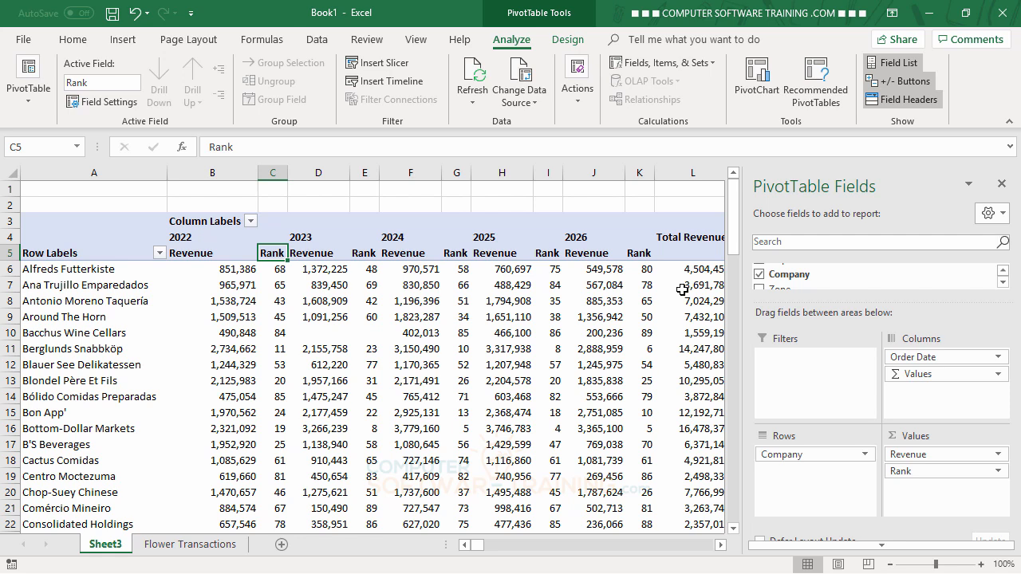
{"action": "mouse_move", "coordinate": [675, 285]}
{"action": "mouse_move", "coordinate": [325, 335]}
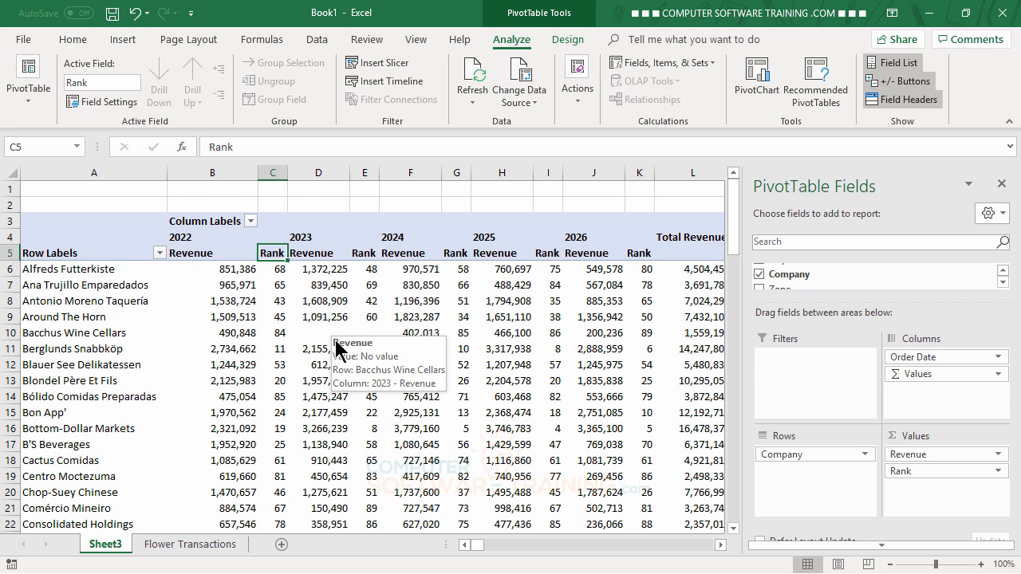
Apply the blue Medium PivotTable style from the first Medium row and turn on banded rows and banded columns.
{"action": "left_click", "coordinate": [227, 305]}
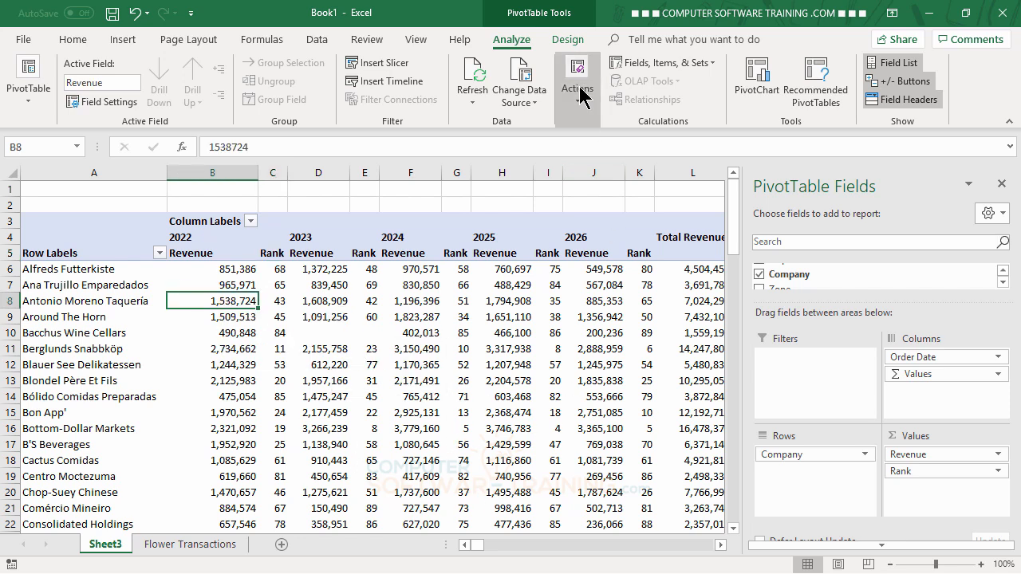
{"action": "left_click", "coordinate": [568, 39]}
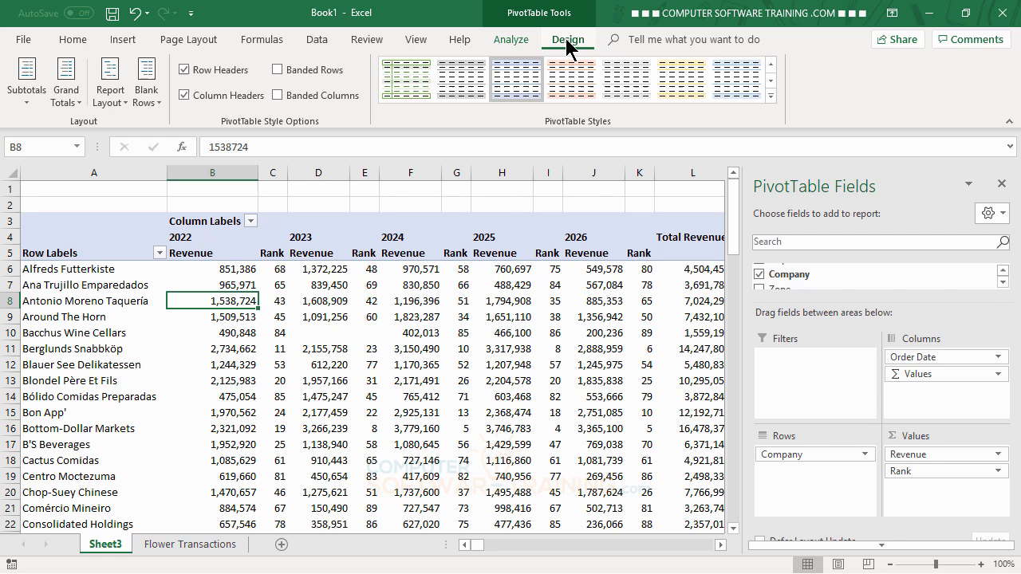
{"action": "left_click", "coordinate": [770, 96]}
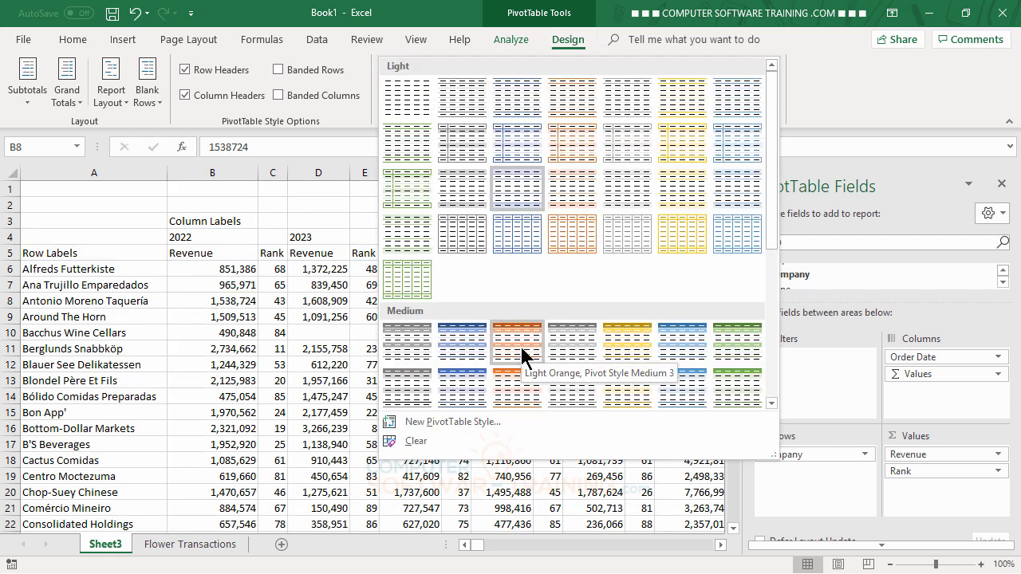
{"action": "left_click", "coordinate": [462, 340]}
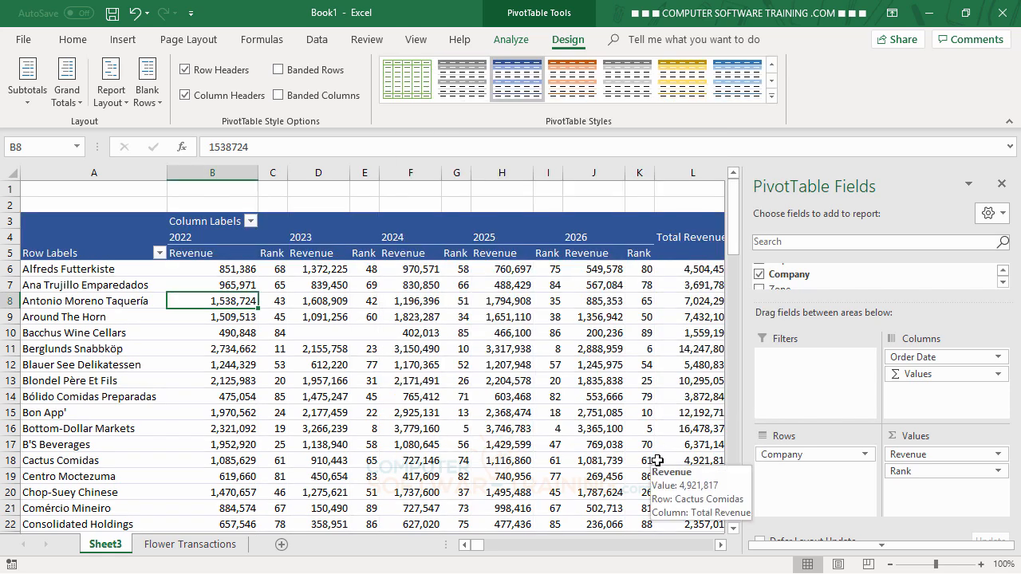
{"action": "left_click", "coordinate": [305, 71]}
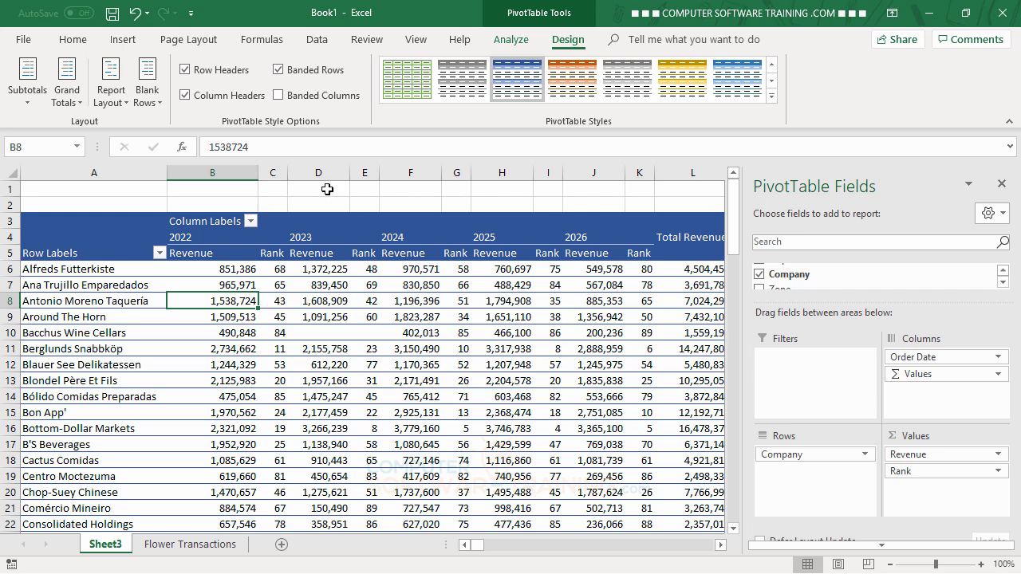
{"action": "left_click", "coordinate": [276, 96]}
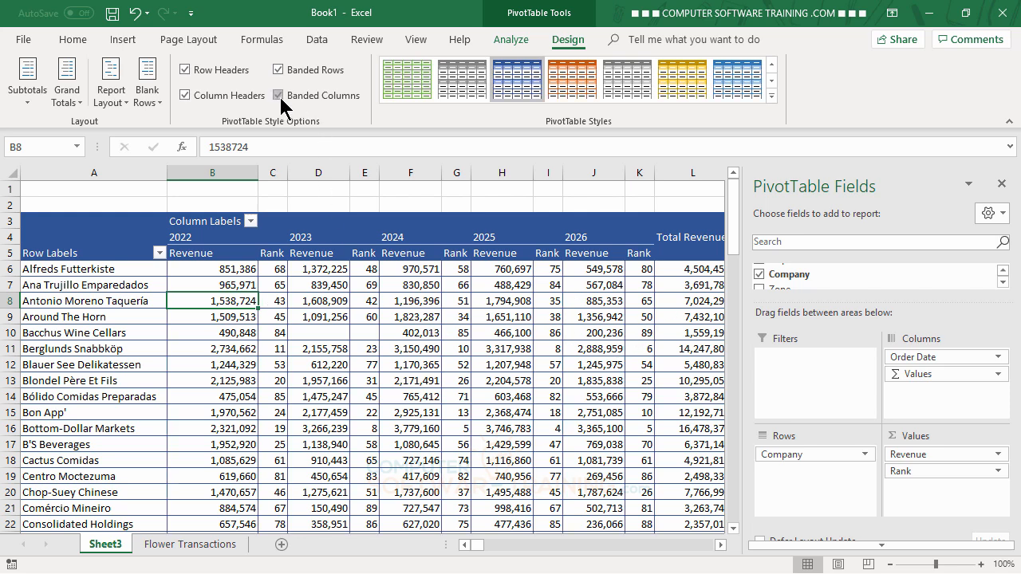
Set the PivotTable's grand totals to On for Columns Only, removing the Total Revenue and Total Rank columns.
{"action": "left_click", "coordinate": [720, 546]}
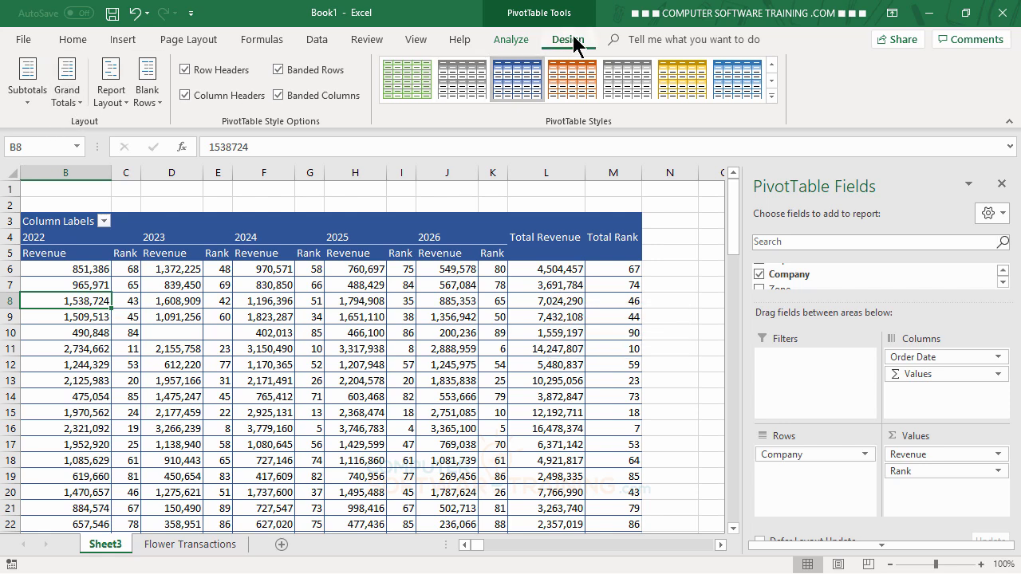
{"action": "left_click", "coordinate": [69, 102]}
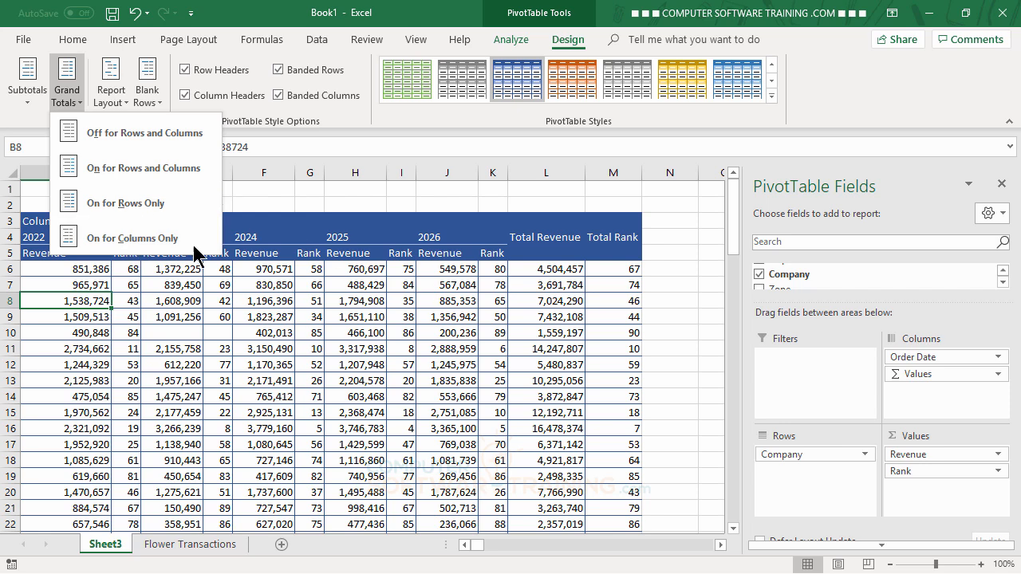
{"action": "left_click", "coordinate": [120, 246]}
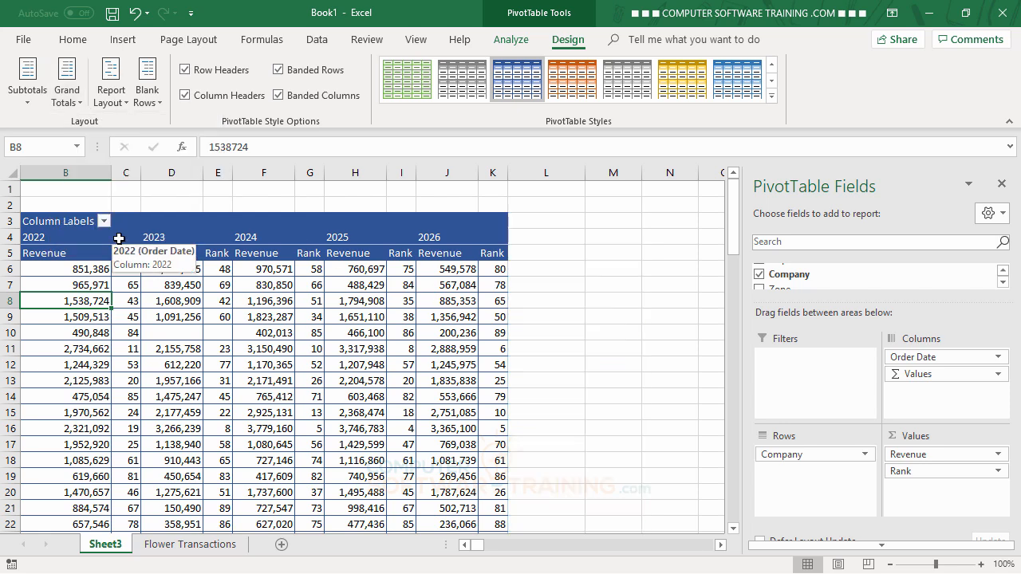
{"action": "left_click", "coordinate": [464, 545]}
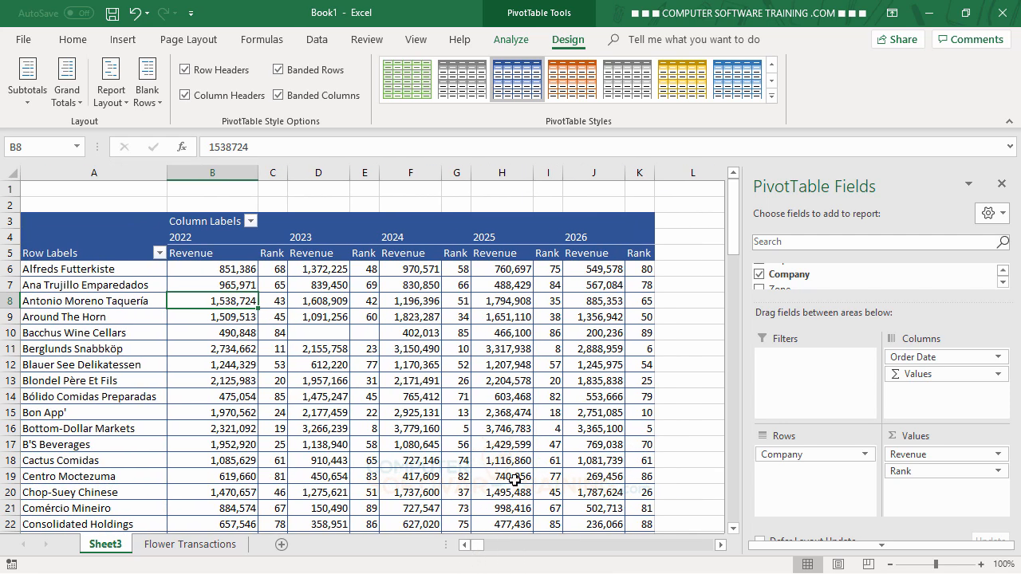
{"action": "mouse_move", "coordinate": [514, 480]}
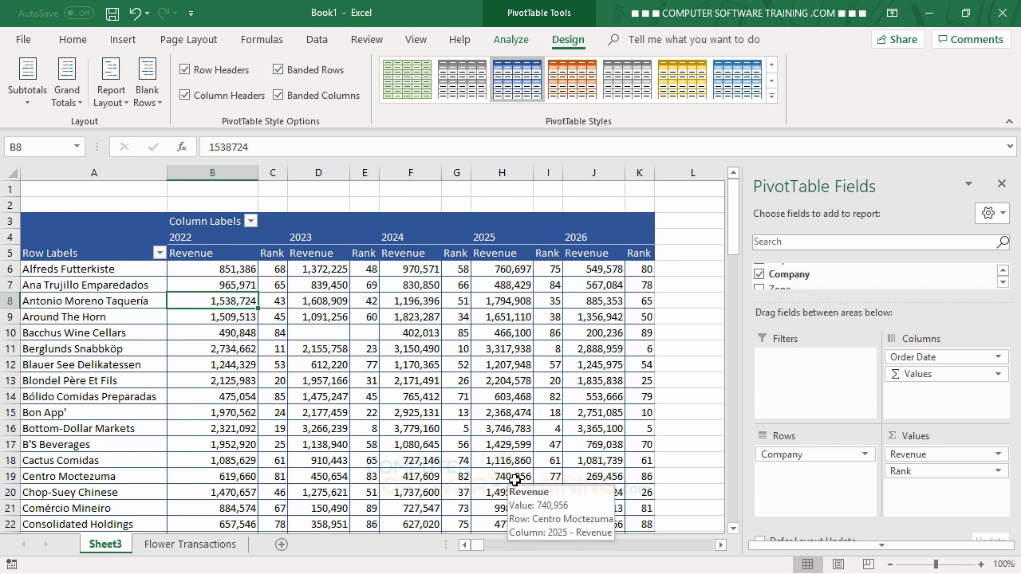
Merge and center the PivotTable's cells with labels through the PivotTable options.
{"action": "left_click", "coordinate": [205, 272]}
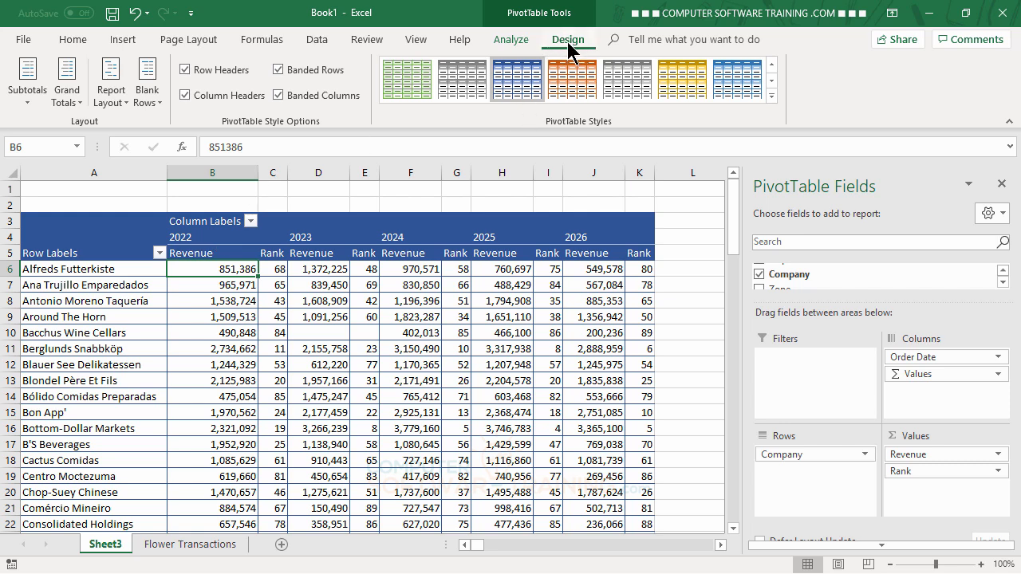
{"action": "left_click", "coordinate": [518, 40]}
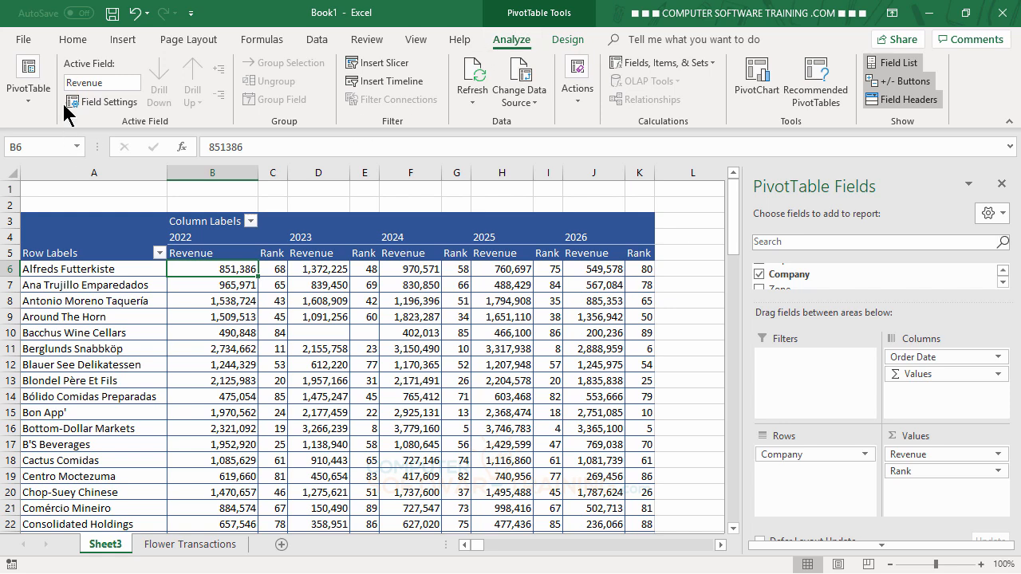
{"action": "left_click", "coordinate": [30, 95]}
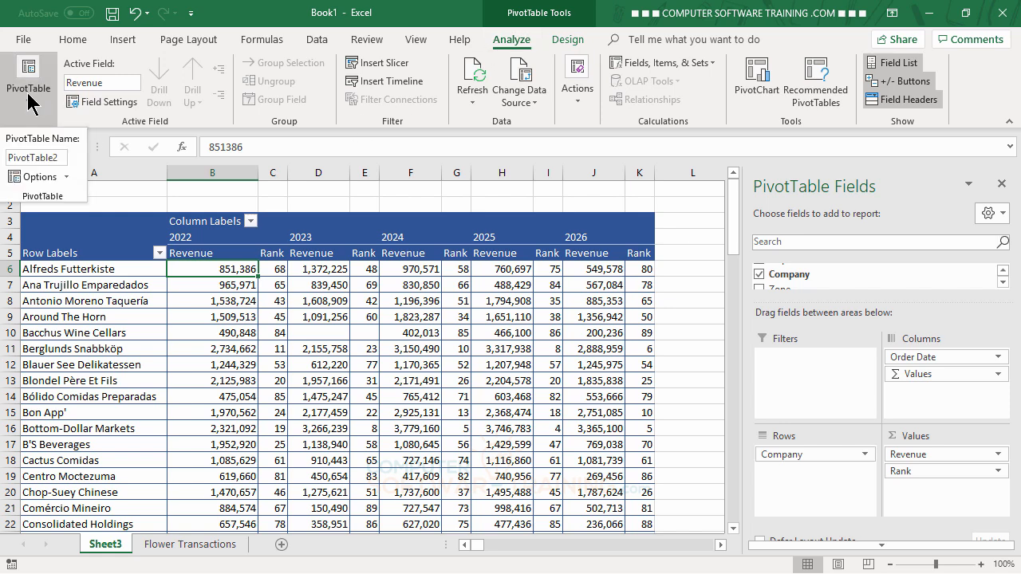
{"action": "left_click", "coordinate": [37, 177]}
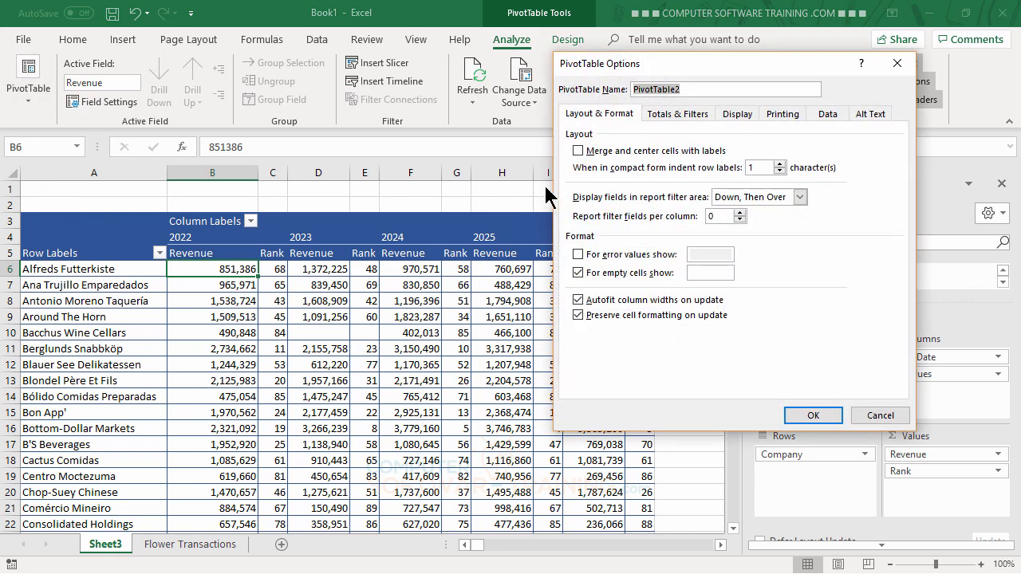
{"action": "left_click", "coordinate": [579, 151]}
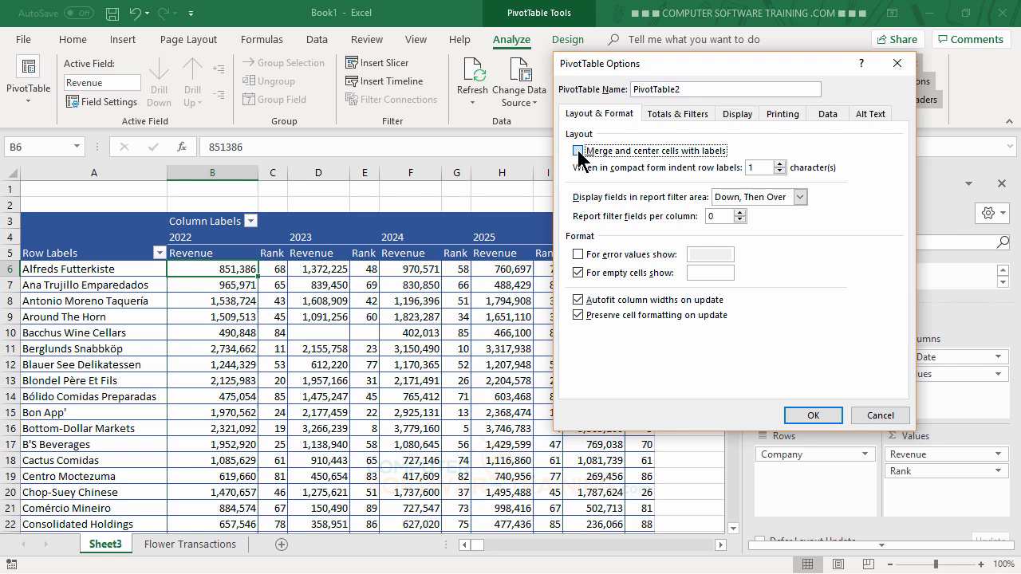
{"action": "left_click", "coordinate": [809, 413]}
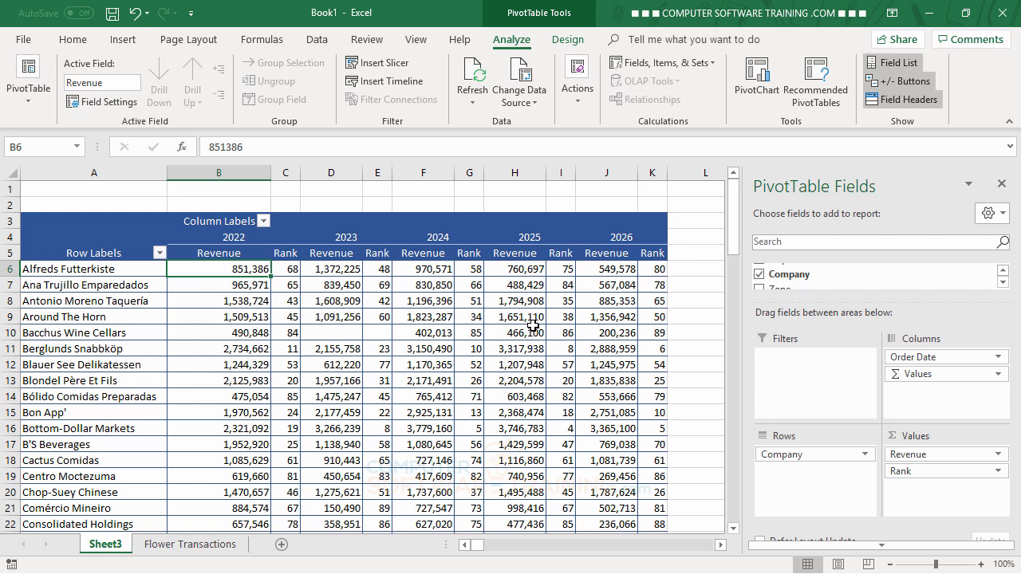
Duplicate Sheet3, placing the copy directly before the Flower Transactions sheet.
{"action": "mouse_move", "coordinate": [533, 324]}
{"action": "mouse_move", "coordinate": [390, 346]}
{"action": "mouse_move", "coordinate": [245, 320]}
{"action": "left_click_drag", "start_coordinate": [140, 498], "coordinate": [142, 498]}
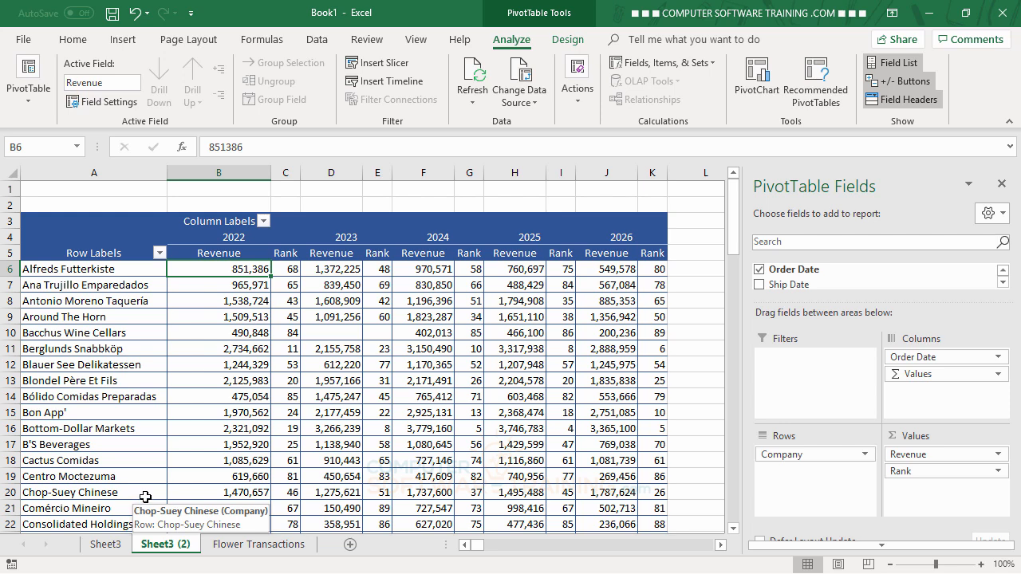
Compare the PivotTable on Sheet3 with its copy on Sheet3 (2), finishing on the copied sheet.
{"action": "left_click", "coordinate": [108, 544]}
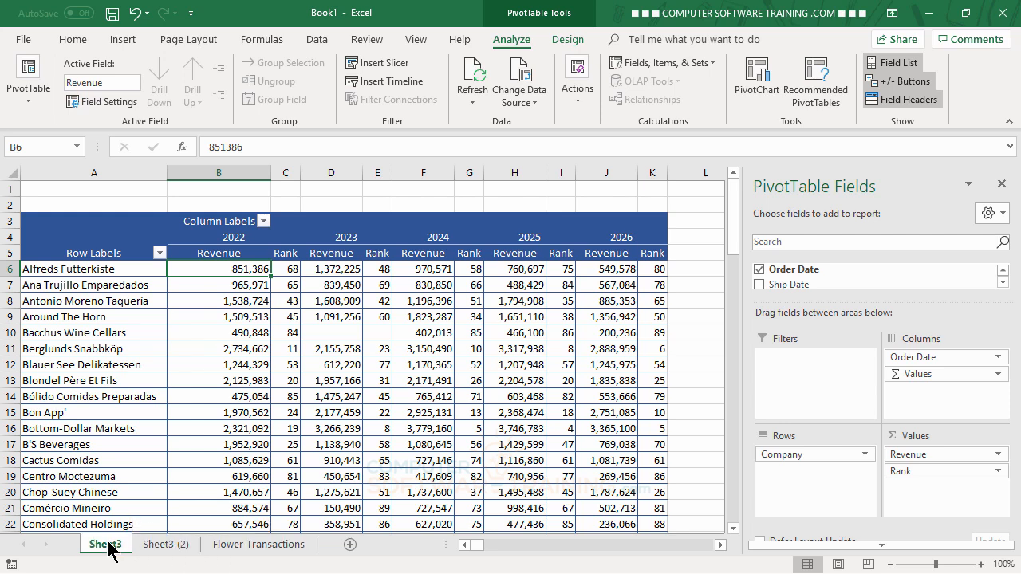
{"action": "left_click", "coordinate": [166, 546]}
{"action": "left_click", "coordinate": [112, 546]}
{"action": "left_click", "coordinate": [159, 546]}
{"action": "left_click", "coordinate": [107, 547]}
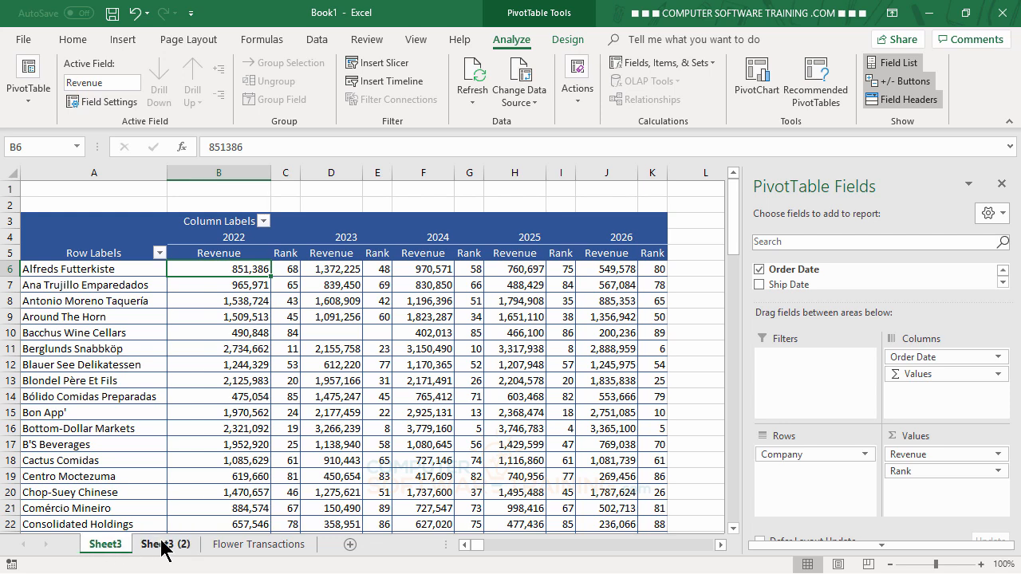
{"action": "left_click", "coordinate": [162, 547]}
{"action": "left_click", "coordinate": [107, 547]}
{"action": "left_click", "coordinate": [157, 548]}
{"action": "left_click", "coordinate": [107, 549]}
{"action": "left_click", "coordinate": [170, 548]}
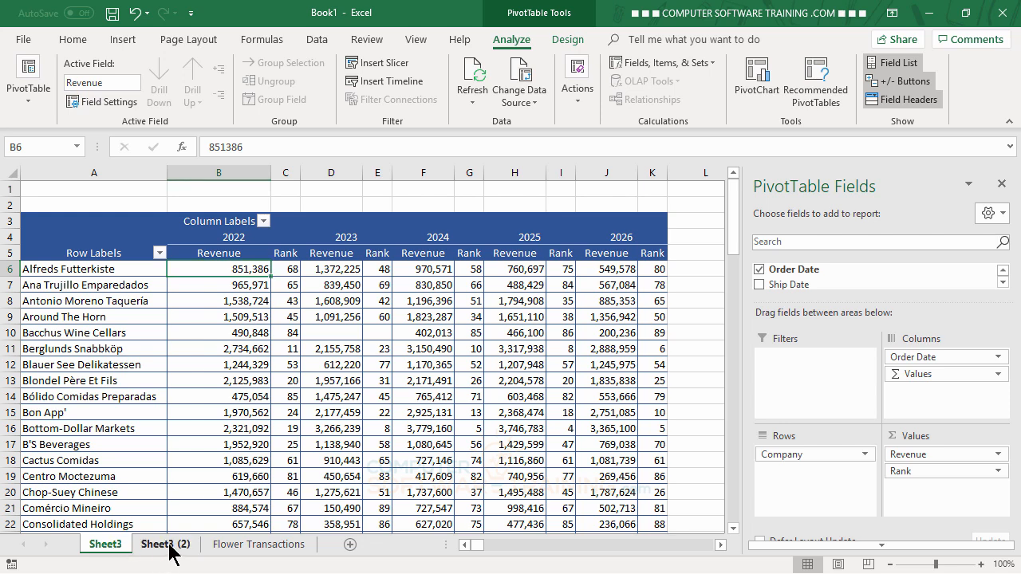
Replace Company with Common Name as the row field of the PivotTable on Sheet3 (2).
{"action": "left_click", "coordinate": [327, 349]}
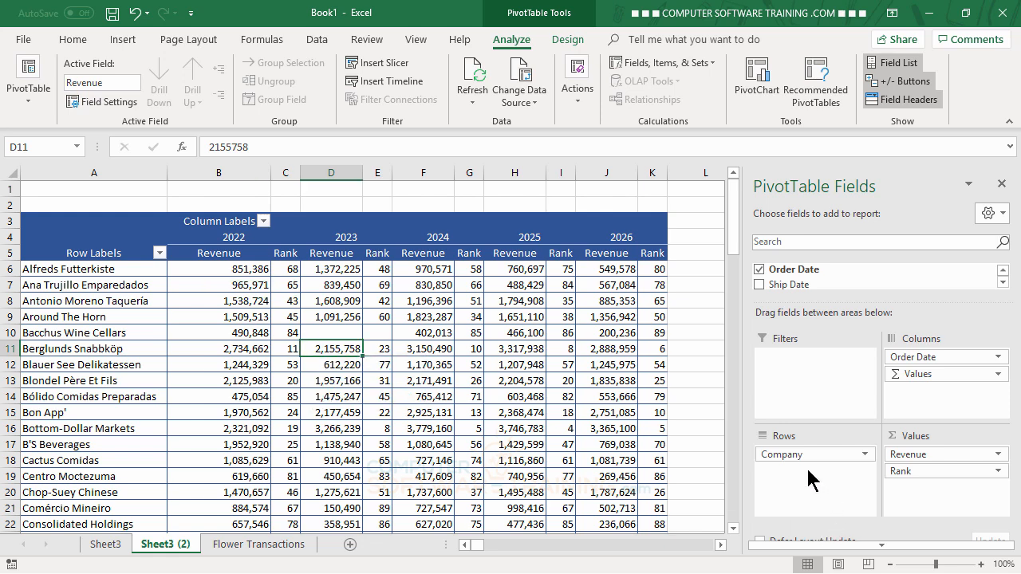
{"action": "left_click_drag", "start_coordinate": [795, 456], "coordinate": [644, 448]}
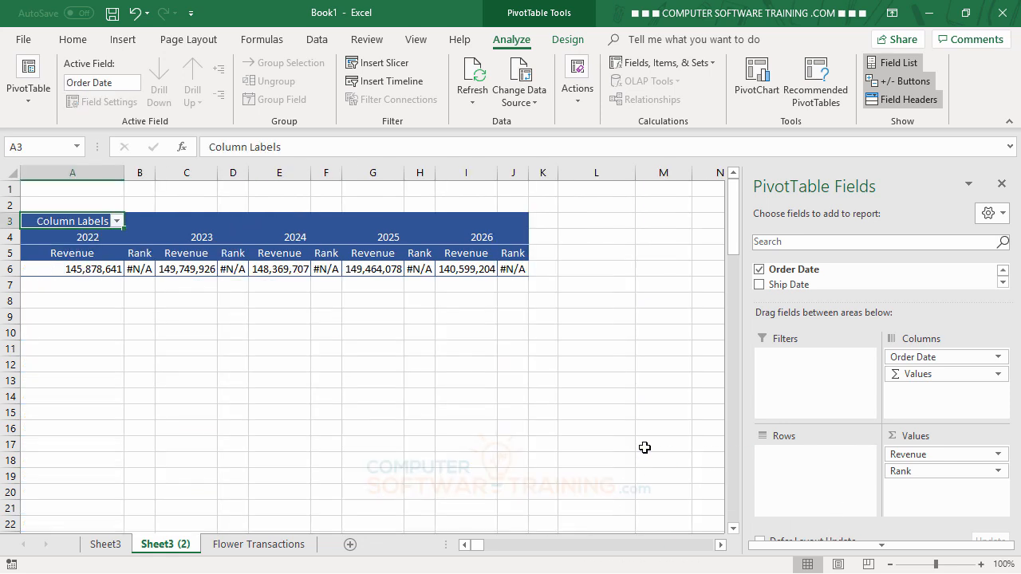
{"action": "left_click", "coordinate": [1004, 282]}
{"action": "left_click", "coordinate": [1004, 282]}
{"action": "left_click", "coordinate": [1004, 282]}
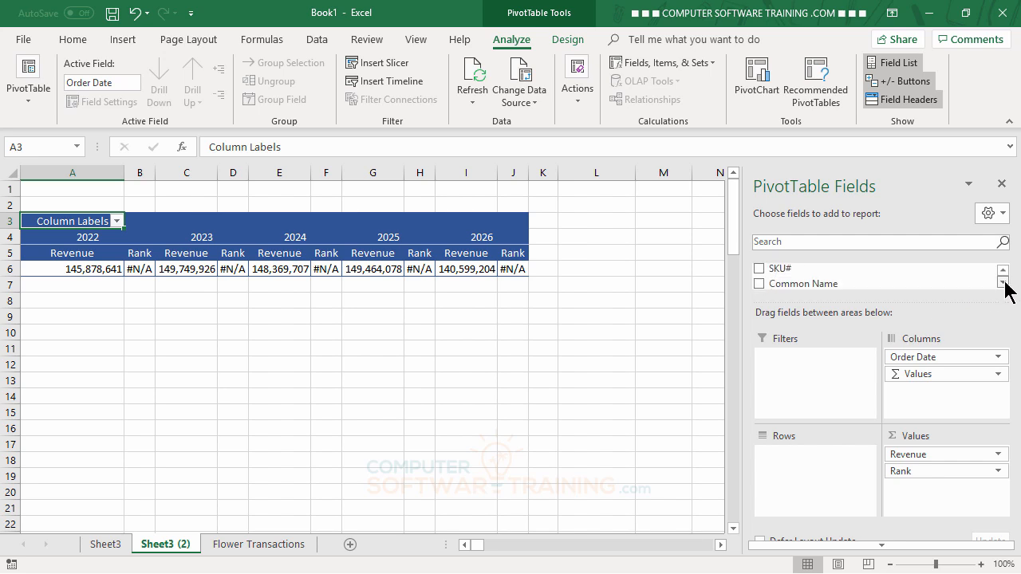
{"action": "left_click", "coordinate": [1003, 283]}
{"action": "left_click_drag", "start_coordinate": [817, 275], "coordinate": [821, 463]}
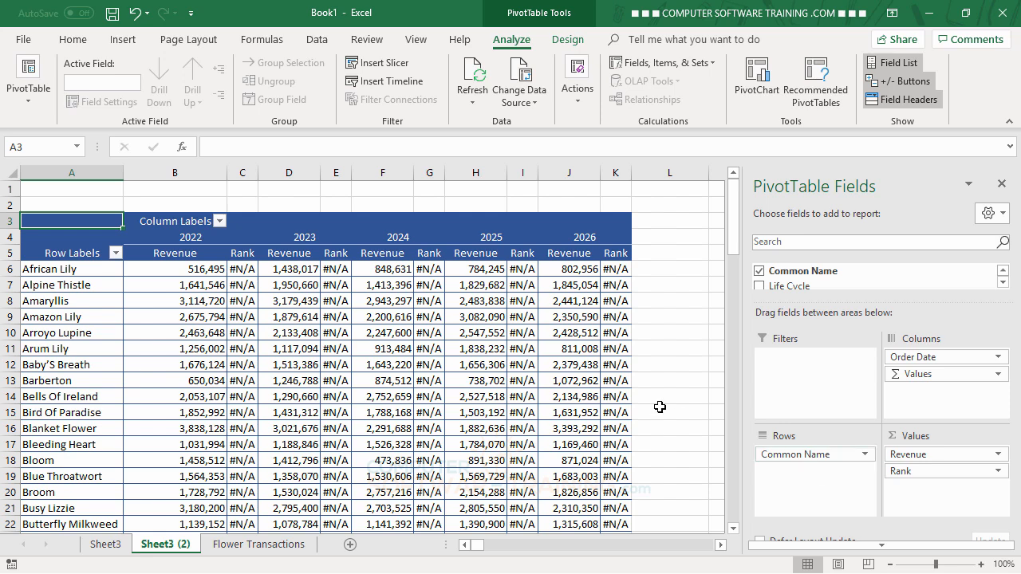
Set the Rank field's base field to Common Name, keeping Rank Largest to Smallest as the calculation.
{"action": "mouse_move", "coordinate": [243, 272]}
{"action": "double_click", "coordinate": [243, 253]}
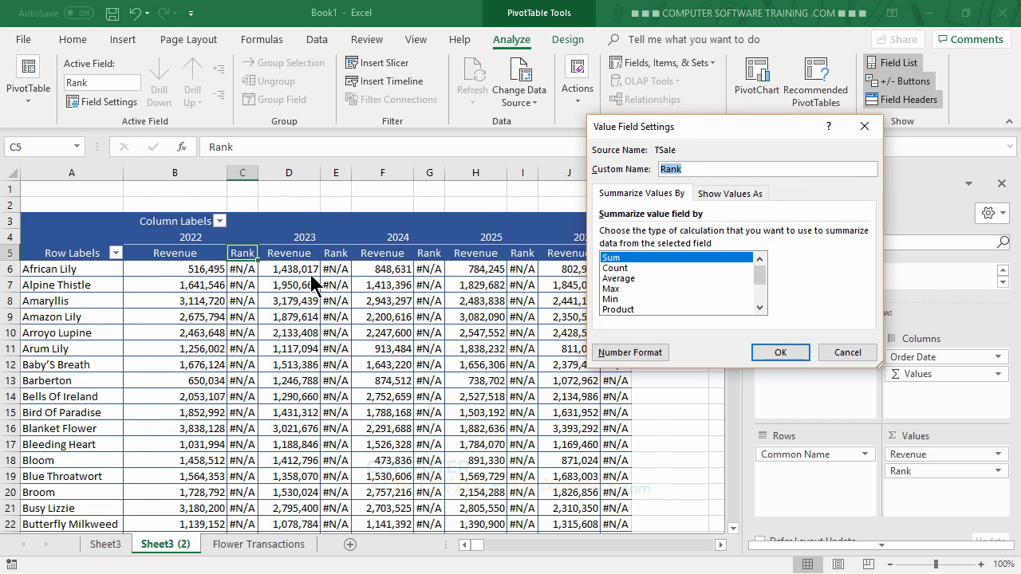
{"action": "left_click", "coordinate": [718, 194]}
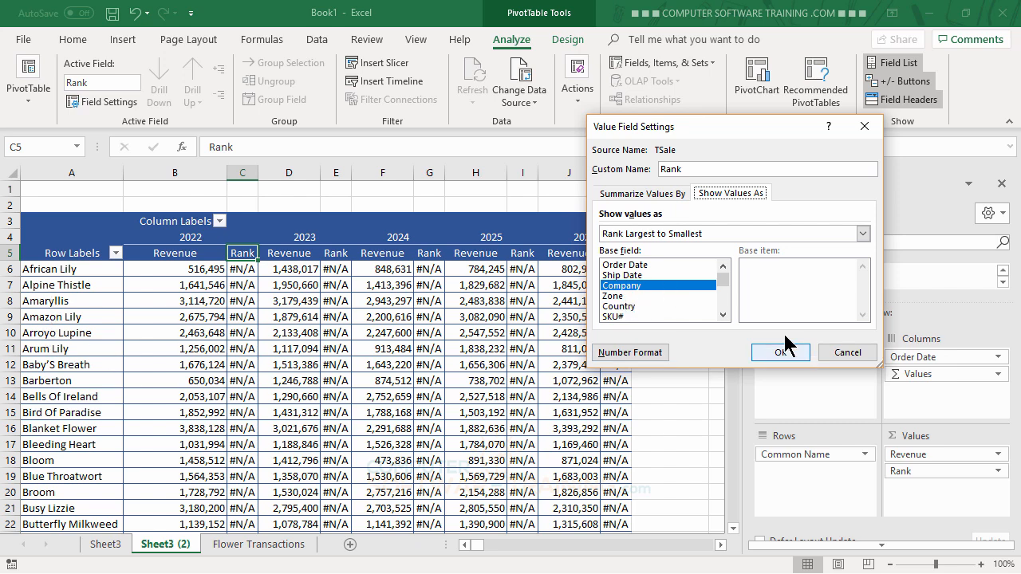
{"action": "left_click", "coordinate": [723, 315]}
{"action": "left_click", "coordinate": [723, 315]}
{"action": "left_click", "coordinate": [723, 315]}
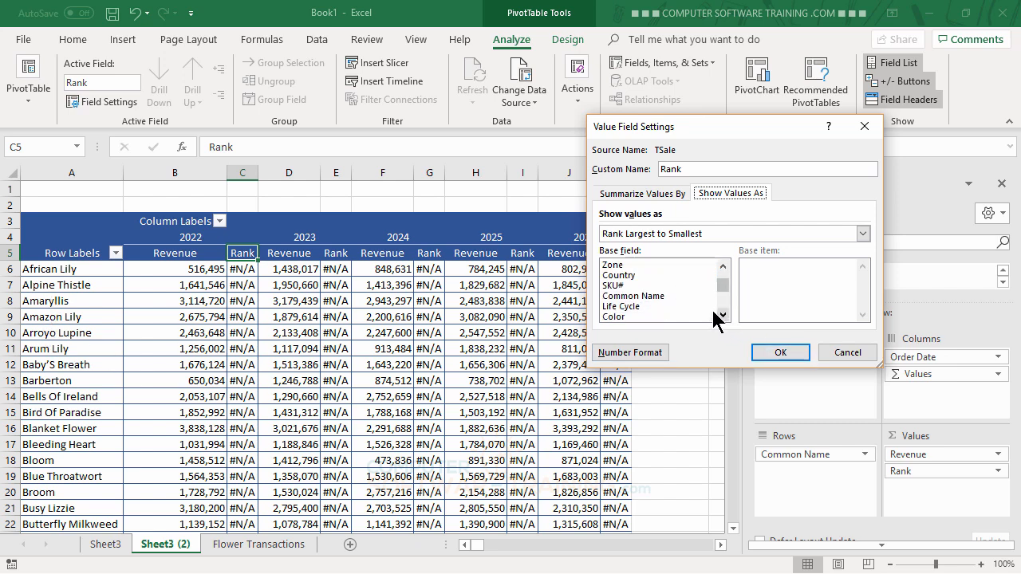
{"action": "left_click", "coordinate": [628, 297]}
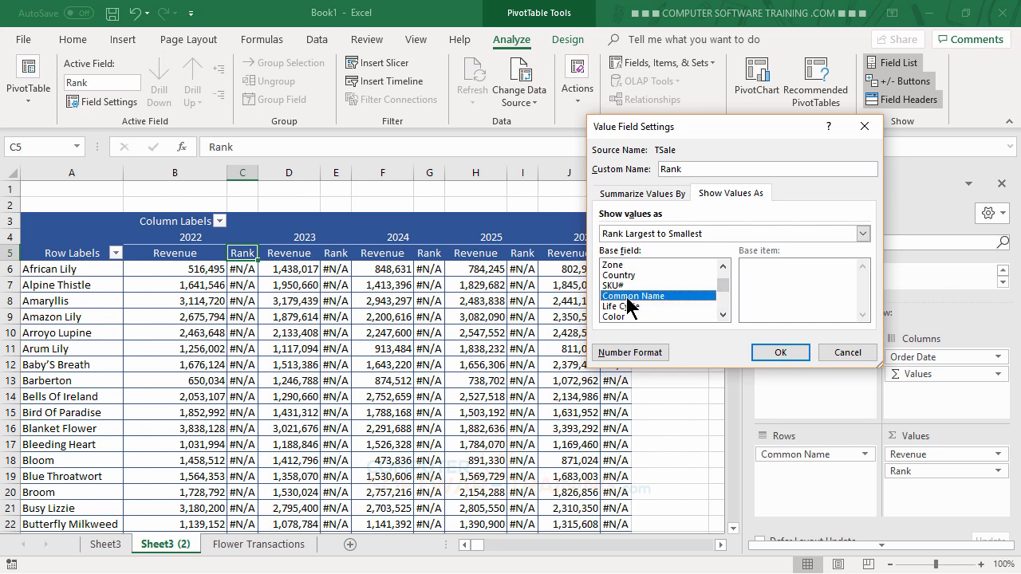
{"action": "left_click", "coordinate": [765, 351]}
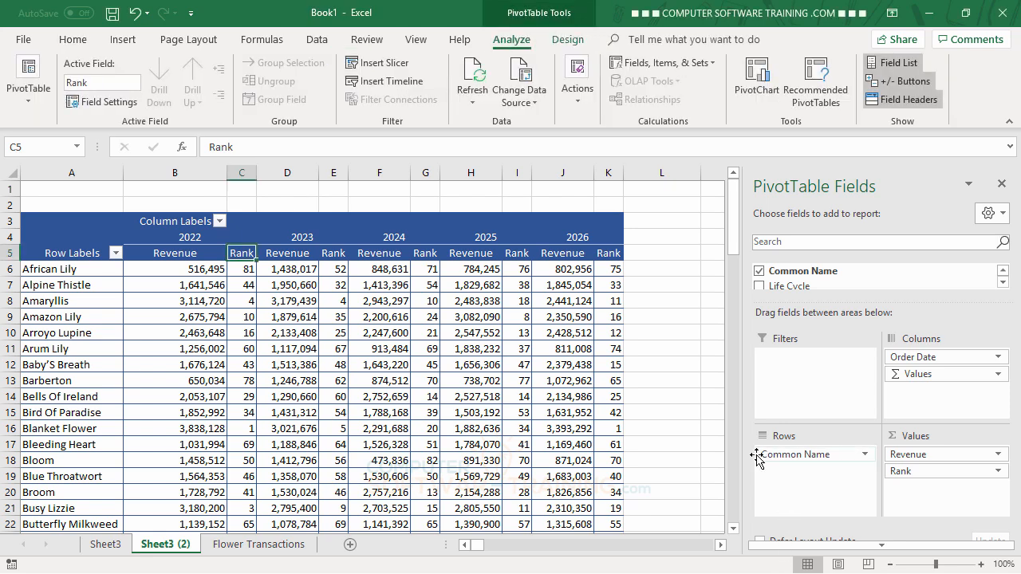
Replace Common Name with Life Cycle as the PivotTable's row field.
{"action": "left_click_drag", "start_coordinate": [788, 461], "coordinate": [671, 434]}
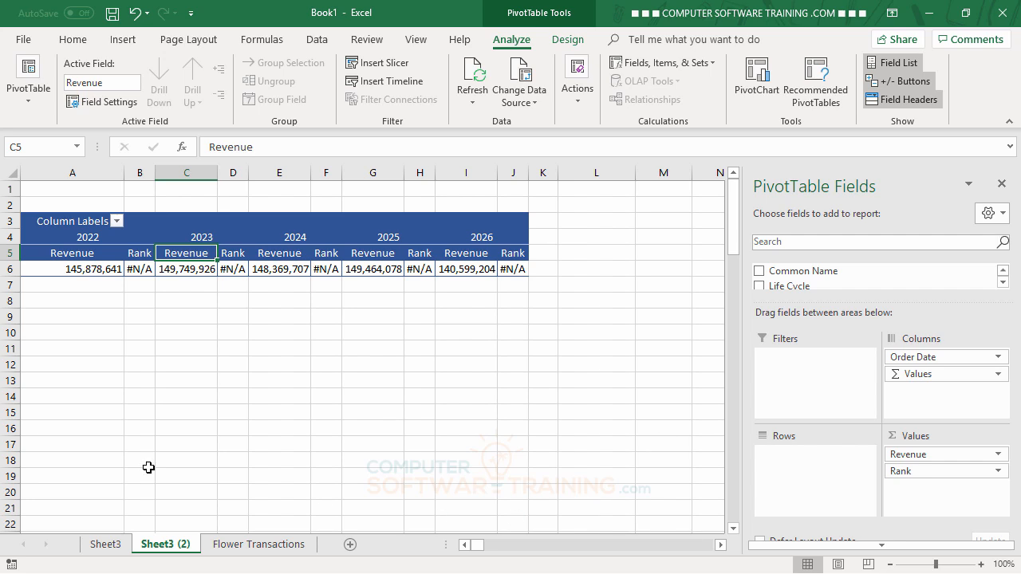
{"action": "left_click", "coordinate": [1002, 284]}
{"action": "left_click_drag", "start_coordinate": [917, 274], "coordinate": [813, 453]}
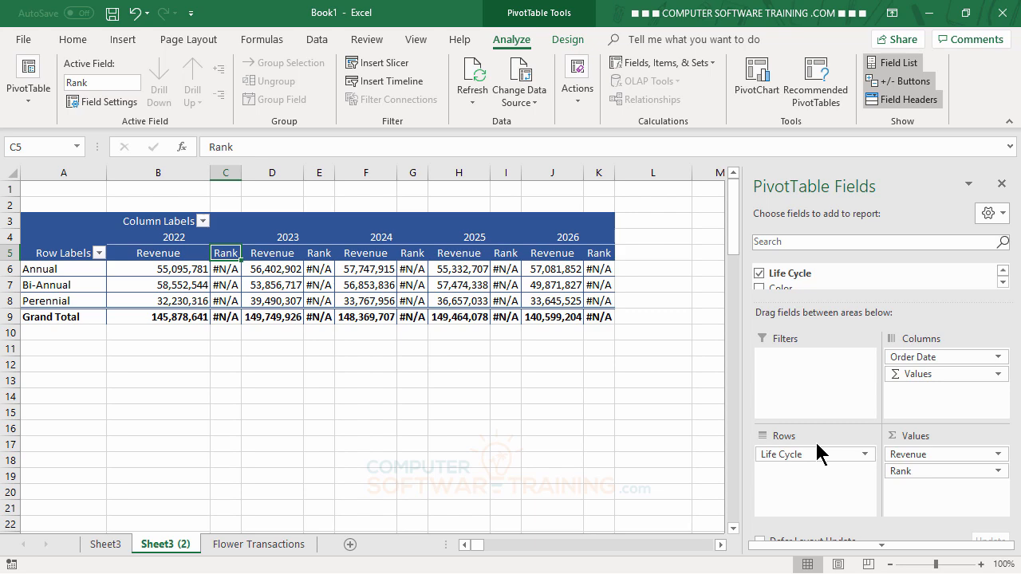
Set the Rank field's base field to Life Cycle, keeping Rank Largest to Smallest as the calculation.
{"action": "double_click", "coordinate": [227, 253]}
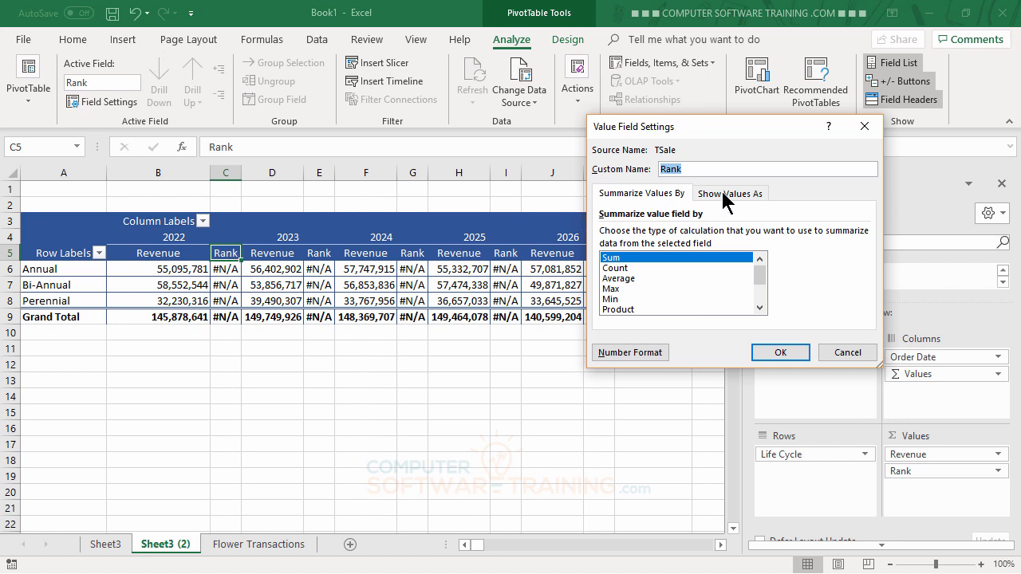
{"action": "left_click", "coordinate": [723, 195]}
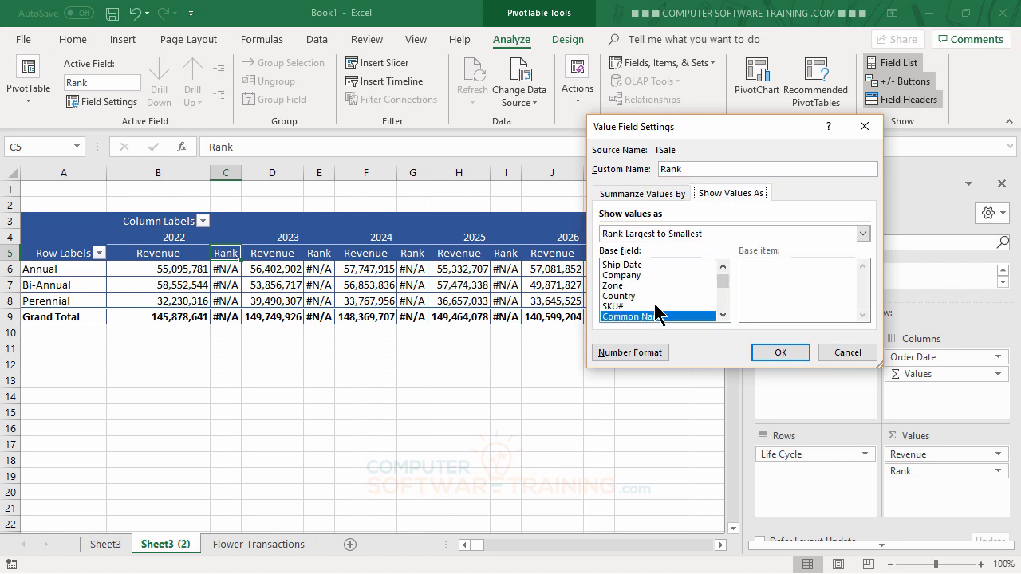
{"action": "left_click", "coordinate": [723, 316]}
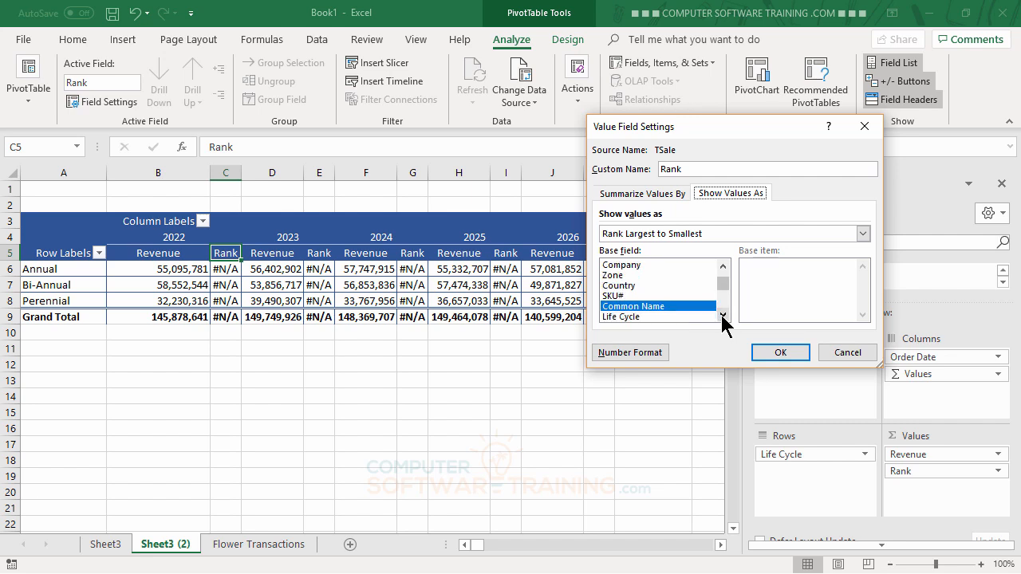
{"action": "left_click", "coordinate": [723, 316]}
{"action": "left_click", "coordinate": [631, 306]}
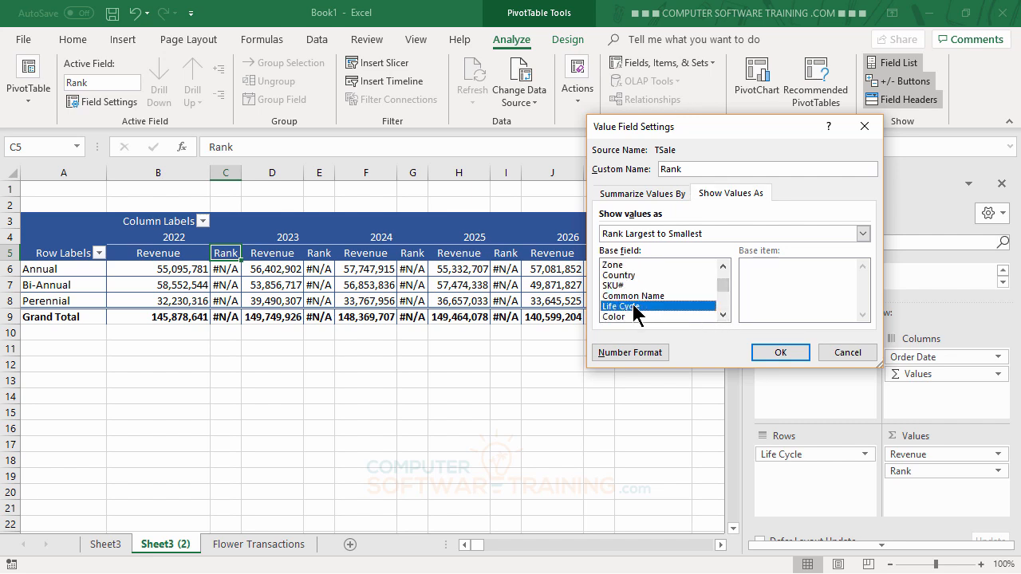
{"action": "left_click", "coordinate": [773, 350]}
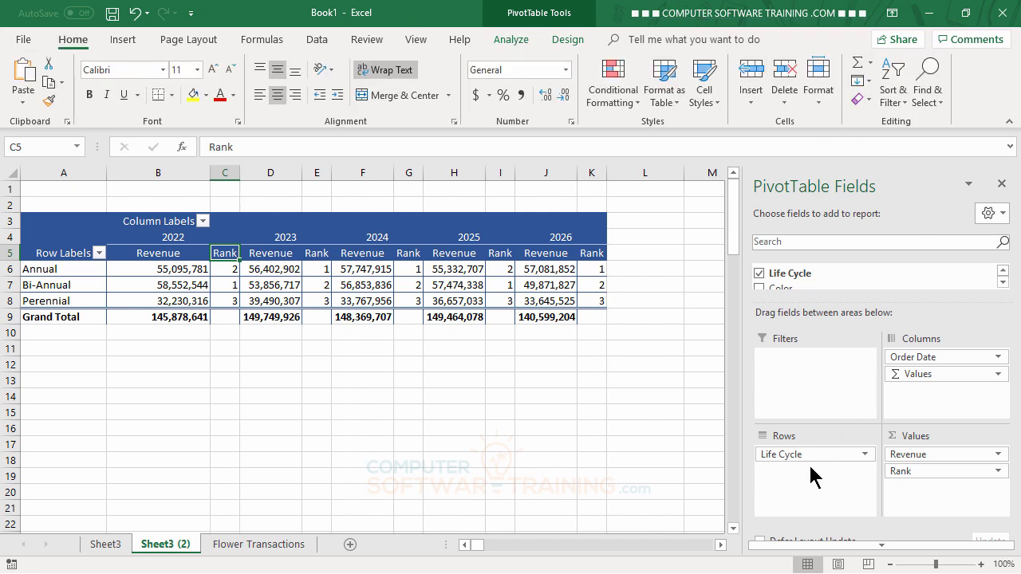
Replace Life Cycle with Rep as the PivotTable's row field.
{"action": "left_click_drag", "start_coordinate": [795, 460], "coordinate": [673, 431]}
{"action": "left_click", "coordinate": [1003, 282]}
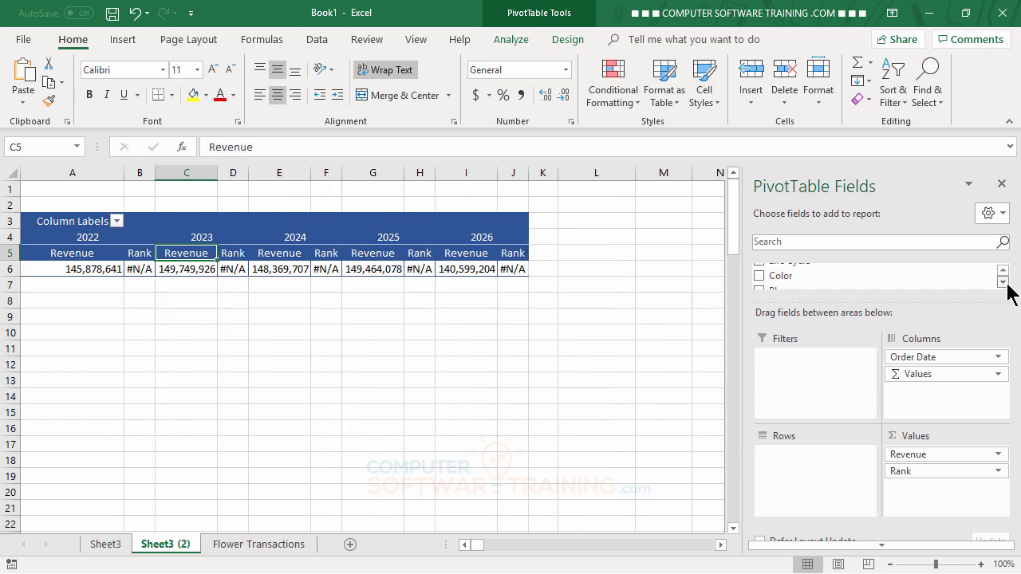
{"action": "left_click", "coordinate": [1003, 283]}
{"action": "left_click", "coordinate": [1003, 282]}
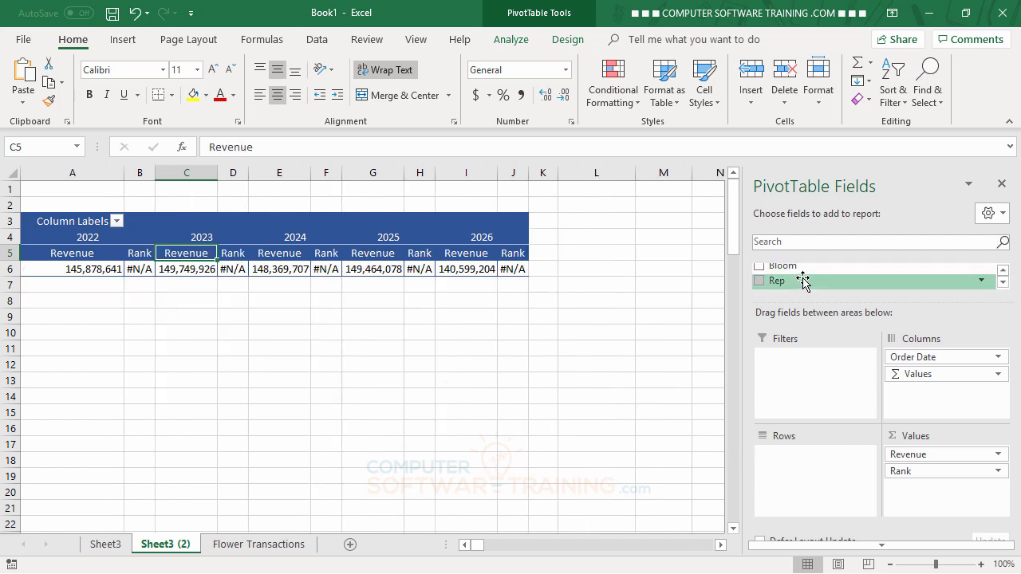
{"action": "left_click_drag", "start_coordinate": [802, 281], "coordinate": [814, 473]}
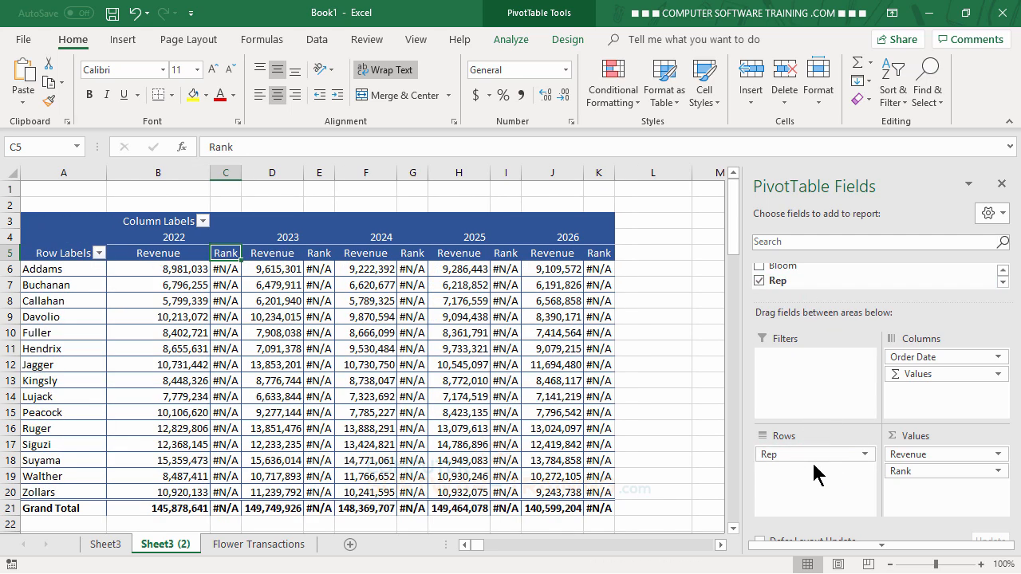
Set the Rank field's base field to Rep, keeping Rank Largest to Smallest as the calculation.
{"action": "double_click", "coordinate": [227, 252]}
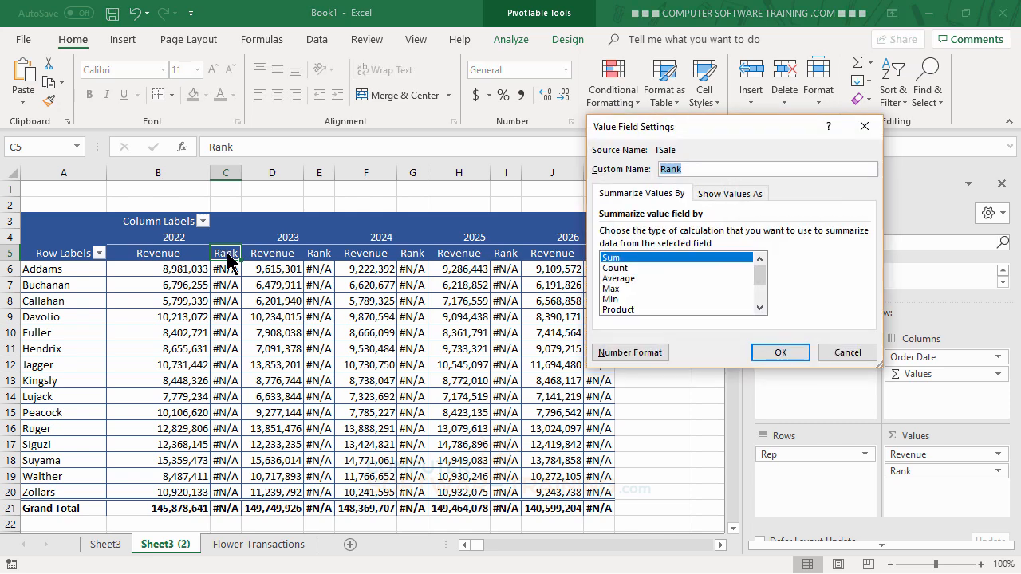
{"action": "left_click", "coordinate": [720, 195]}
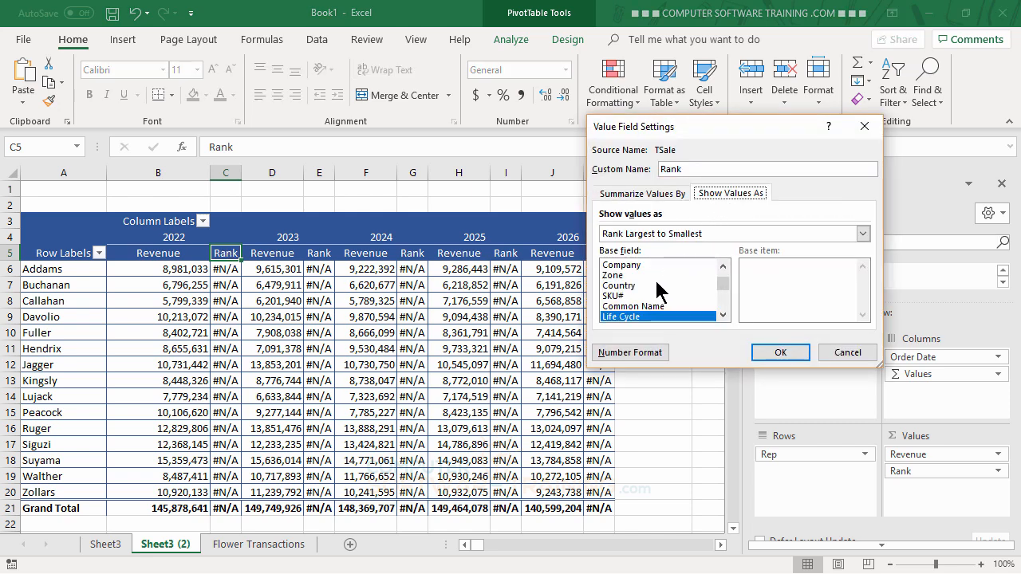
{"action": "left_click", "coordinate": [723, 316]}
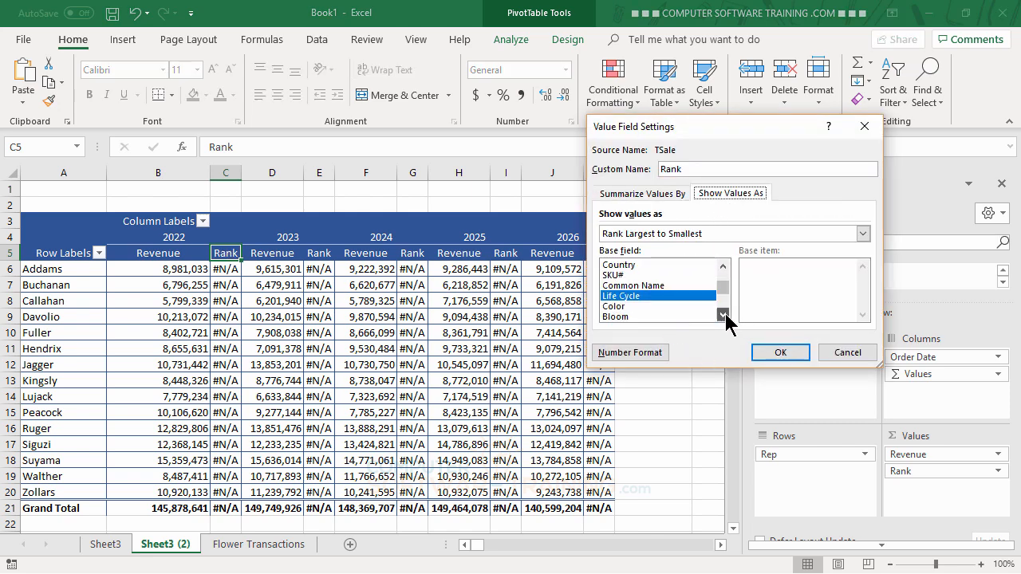
{"action": "left_click", "coordinate": [723, 316]}
{"action": "left_click", "coordinate": [620, 307]}
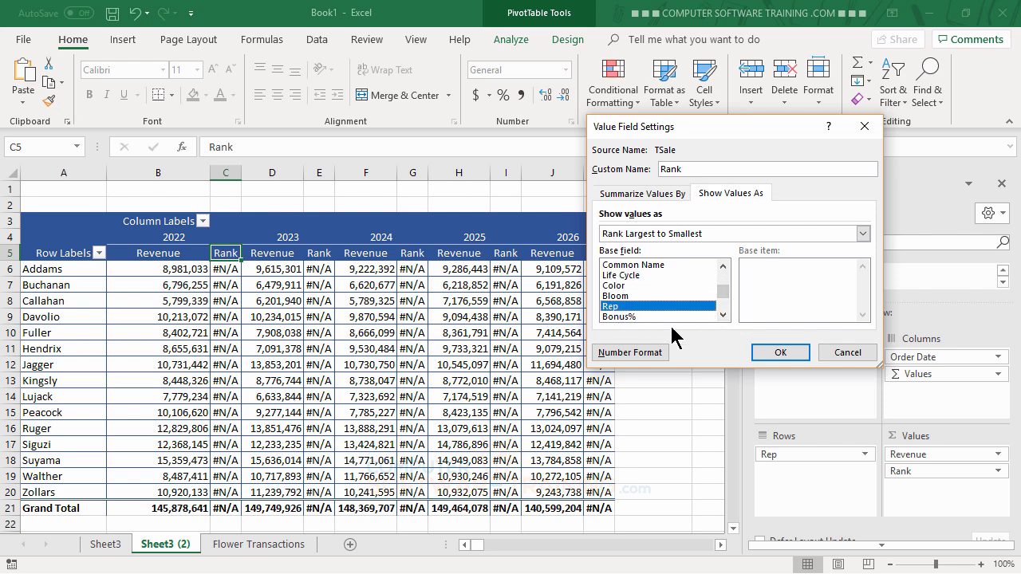
{"action": "left_click", "coordinate": [770, 354]}
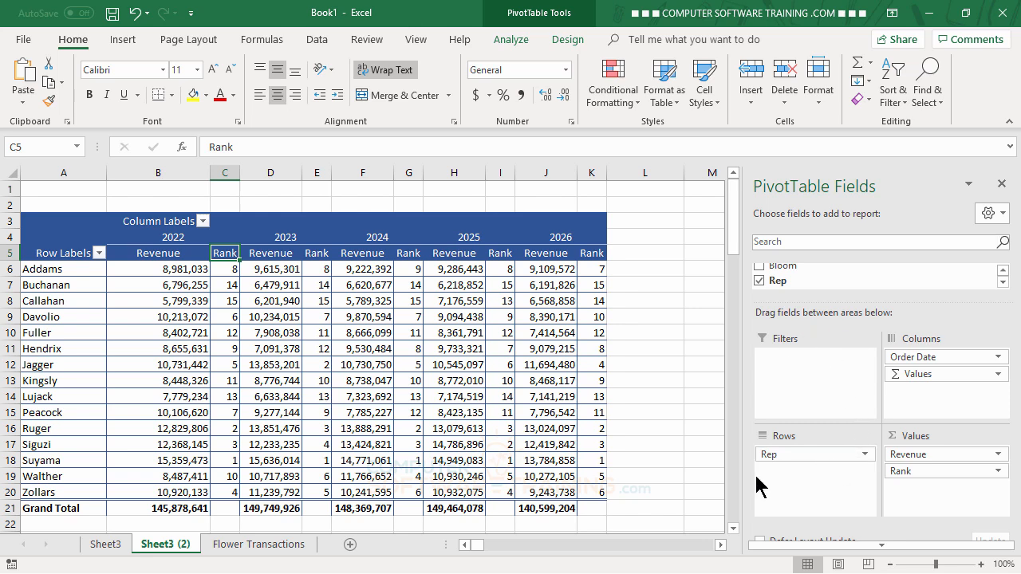
Replace Rep with Zone as the PivotTable's row field.
{"action": "left_click_drag", "start_coordinate": [784, 457], "coordinate": [680, 446]}
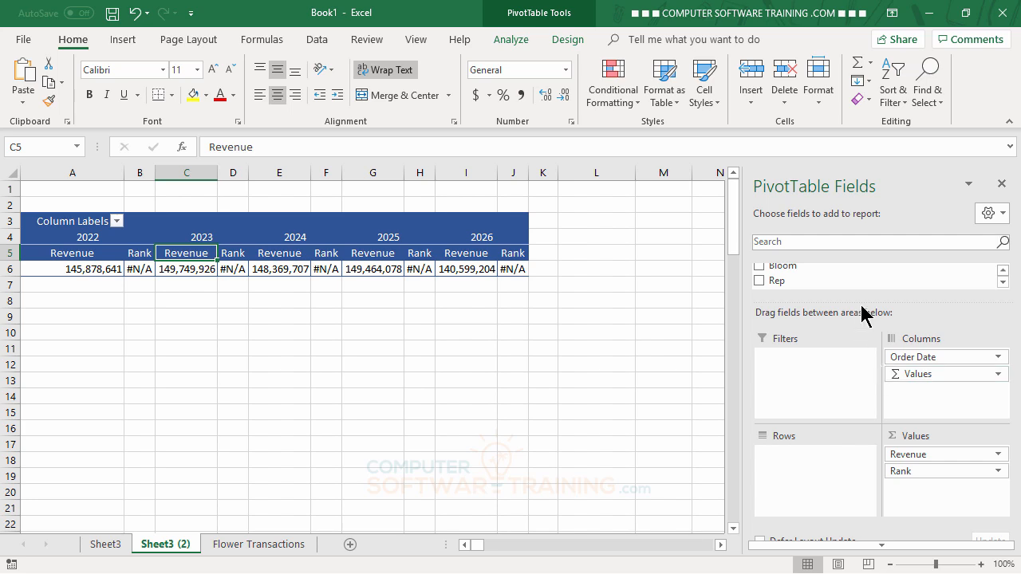
{"action": "left_click", "coordinate": [1004, 270]}
{"action": "left_click", "coordinate": [1004, 270]}
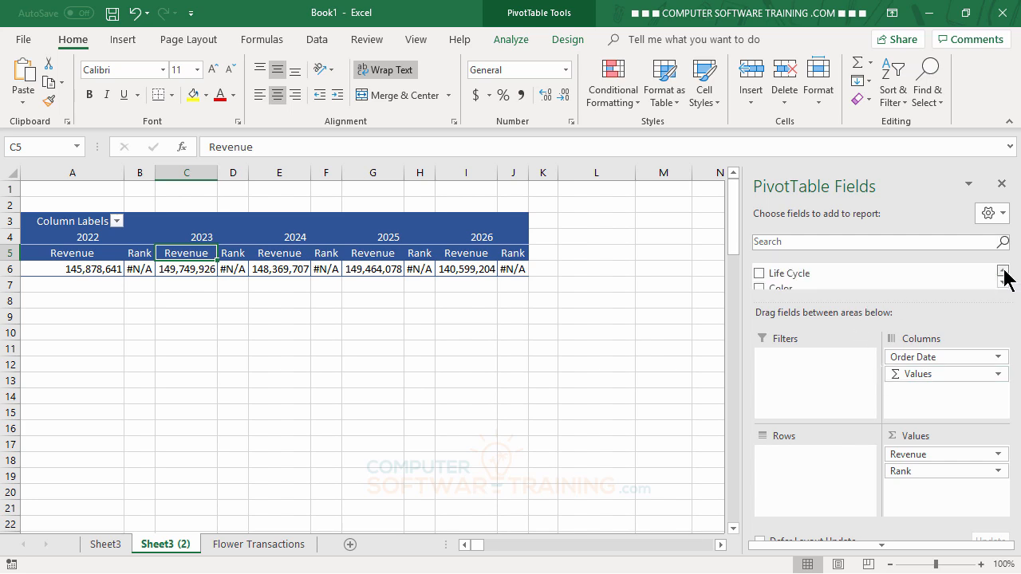
{"action": "left_click", "coordinate": [1003, 270]}
{"action": "left_click", "coordinate": [1003, 271]}
{"action": "left_click", "coordinate": [1004, 270]}
{"action": "left_click", "coordinate": [1004, 270]}
{"action": "left_click_drag", "start_coordinate": [781, 278], "coordinate": [810, 498]}
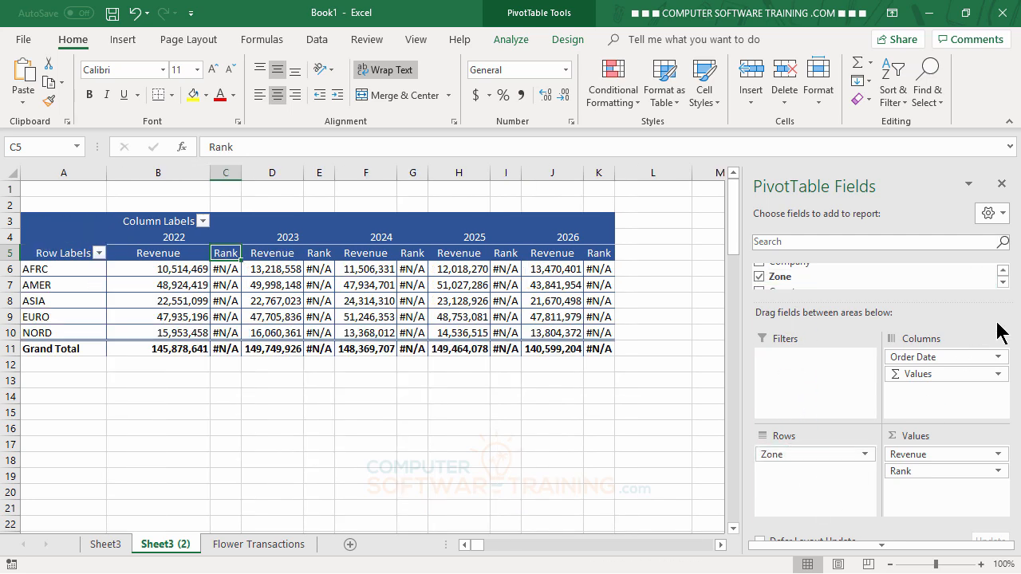
Add Company as a second row field nested below Zone in the PivotTable.
{"action": "left_click", "coordinate": [1004, 283]}
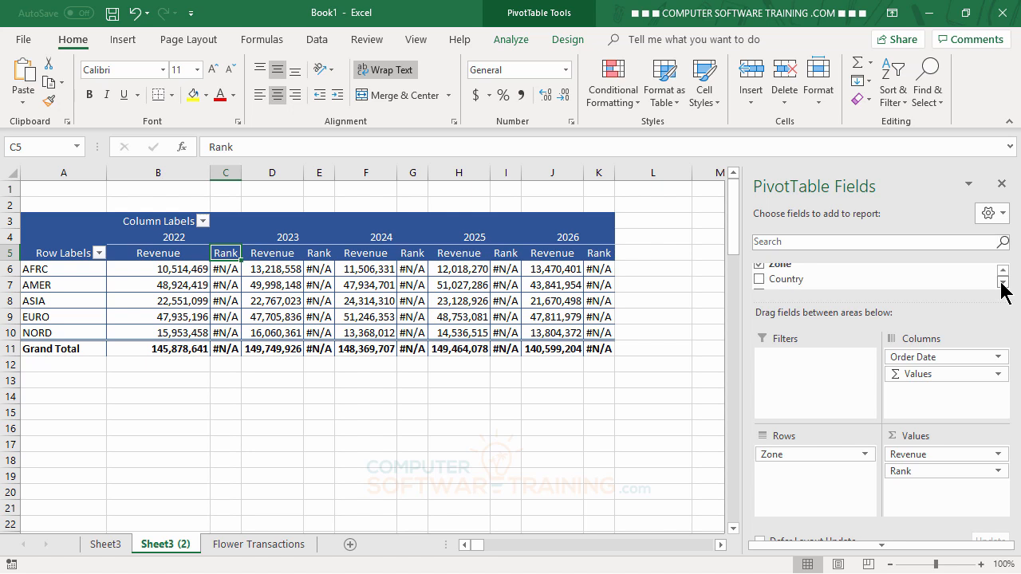
{"action": "left_click", "coordinate": [1004, 282]}
{"action": "left_click", "coordinate": [1003, 283]}
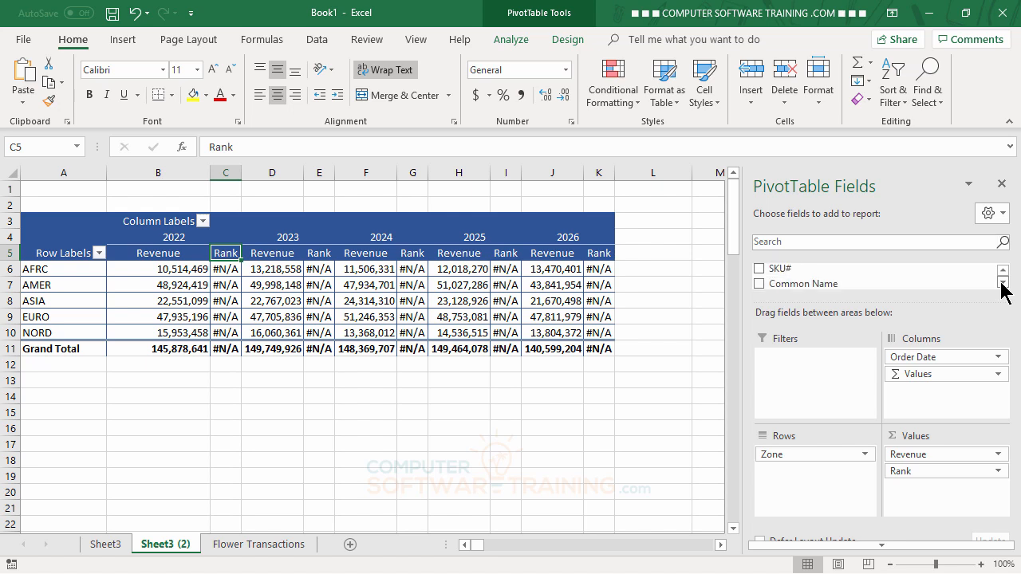
{"action": "left_click", "coordinate": [1003, 282]}
{"action": "left_click", "coordinate": [1003, 270]}
{"action": "left_click", "coordinate": [1004, 271]}
{"action": "left_click", "coordinate": [1004, 271]}
{"action": "left_click", "coordinate": [1004, 270]}
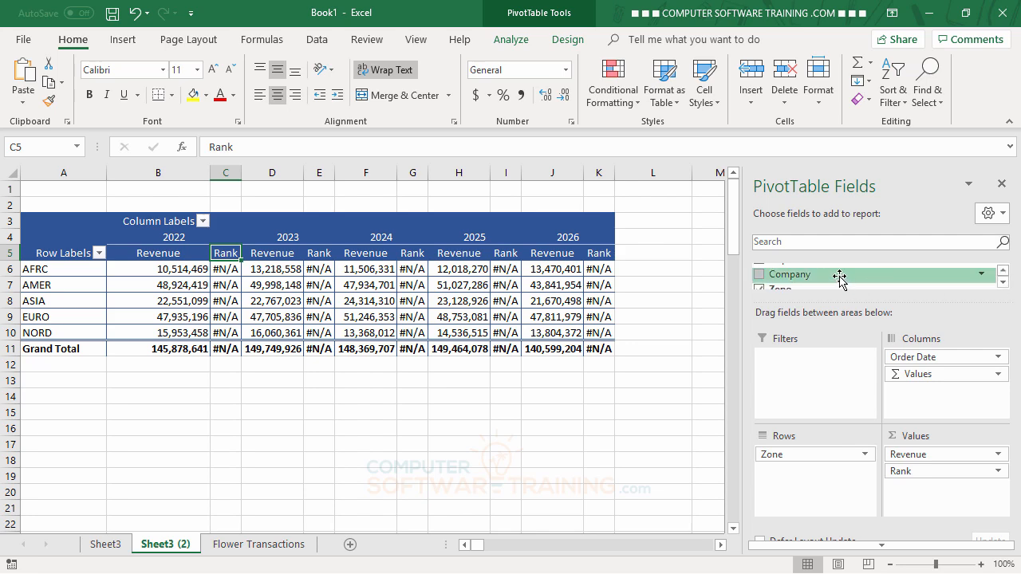
{"action": "left_click_drag", "start_coordinate": [838, 276], "coordinate": [841, 485]}
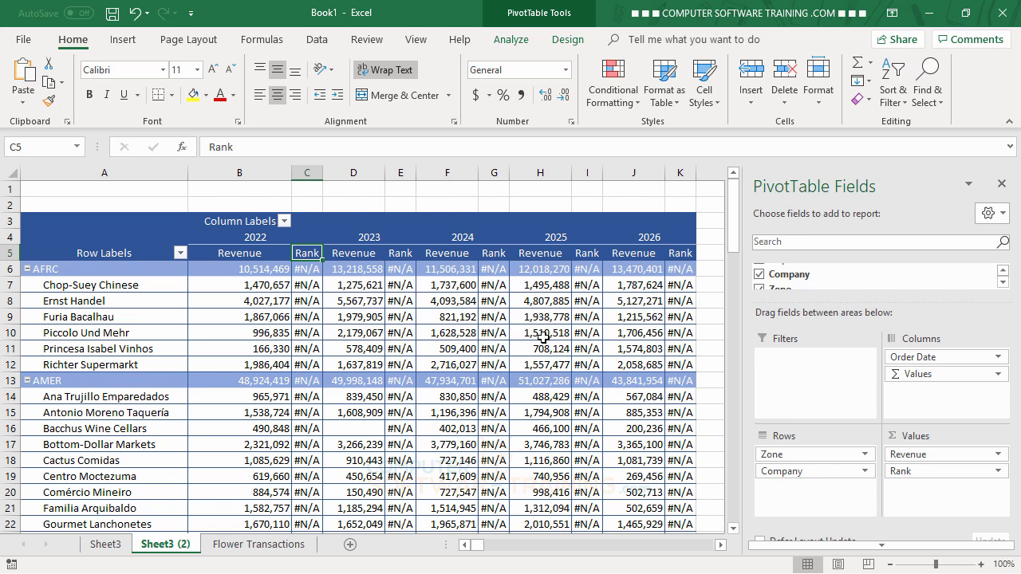
Set the Rank field's base field to Company, keeping Rank Largest to Smallest as the calculation.
{"action": "double_click", "coordinate": [308, 256]}
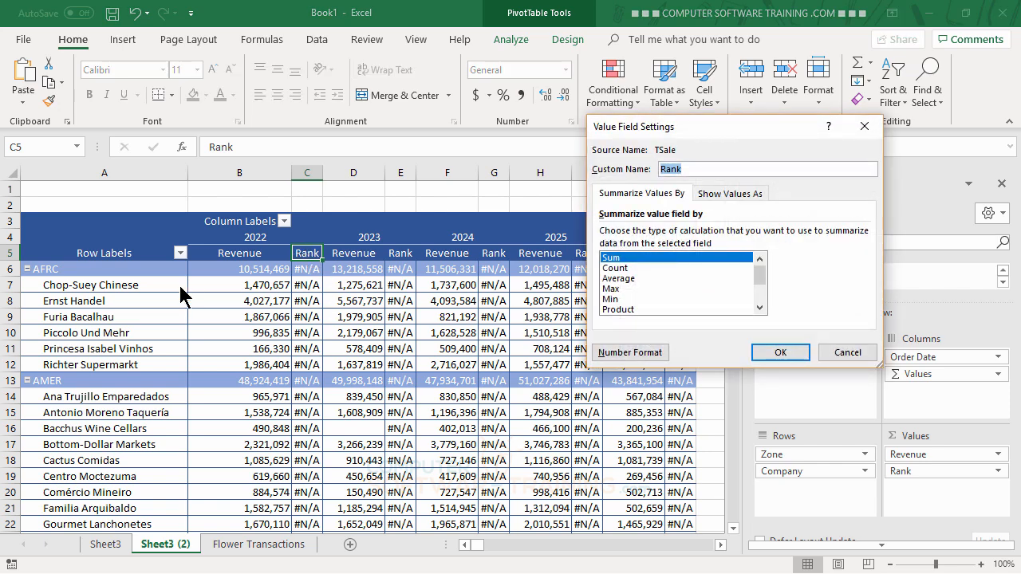
{"action": "left_click", "coordinate": [729, 196]}
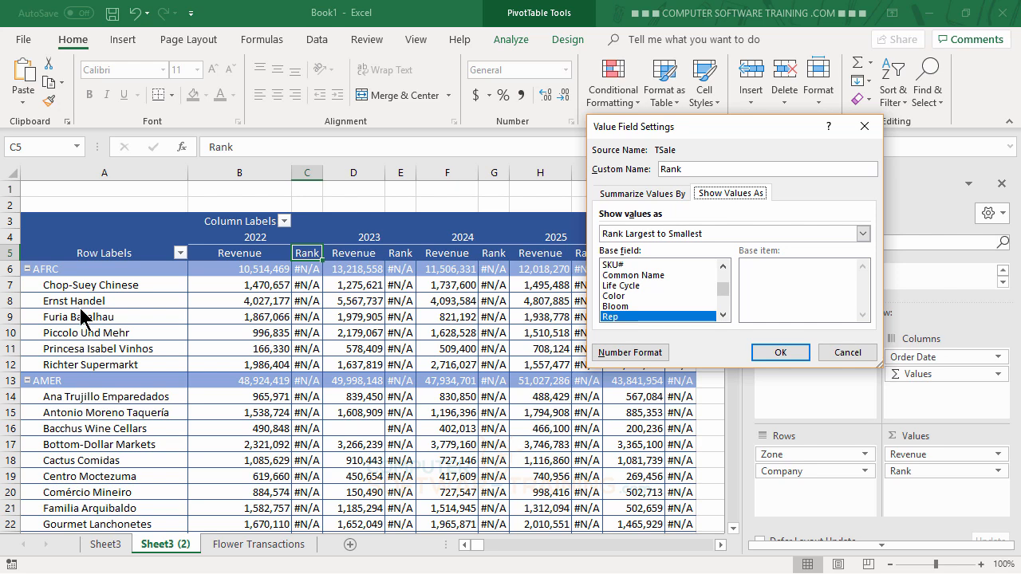
{"action": "left_click", "coordinate": [726, 267]}
{"action": "left_click", "coordinate": [725, 268]}
{"action": "left_click", "coordinate": [725, 267]}
{"action": "left_click", "coordinate": [725, 267]}
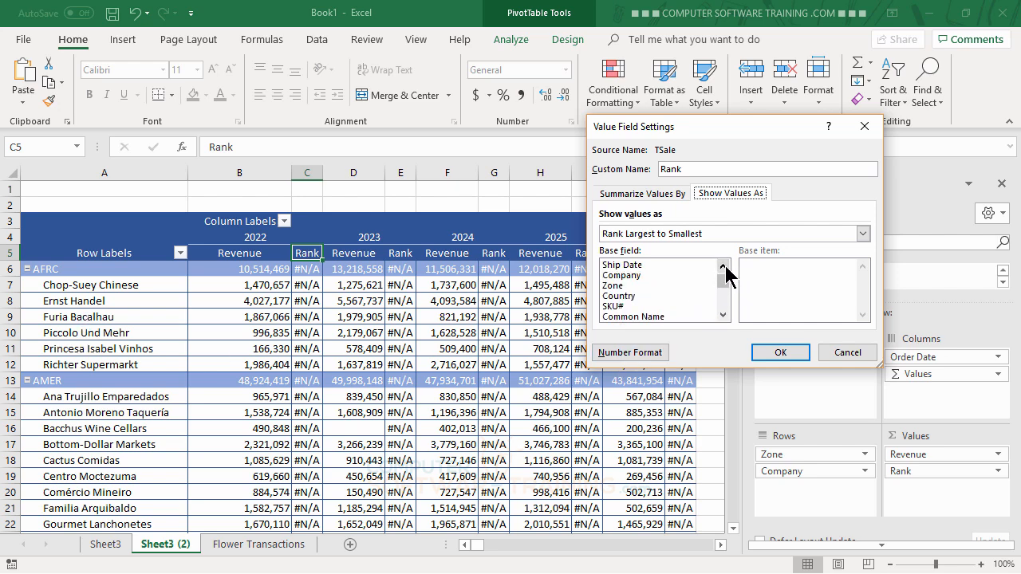
{"action": "left_click", "coordinate": [636, 275]}
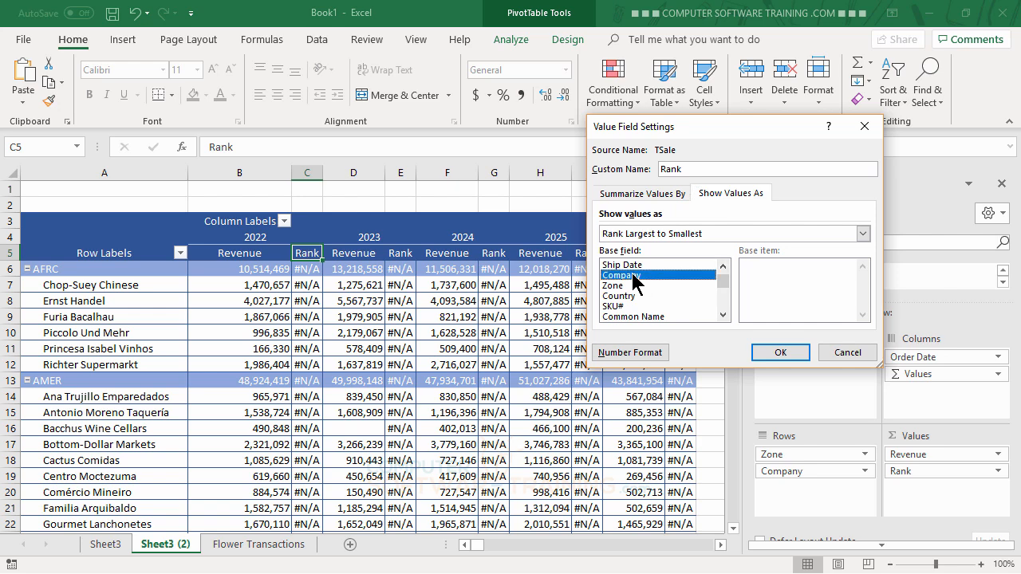
{"action": "left_click", "coordinate": [780, 353]}
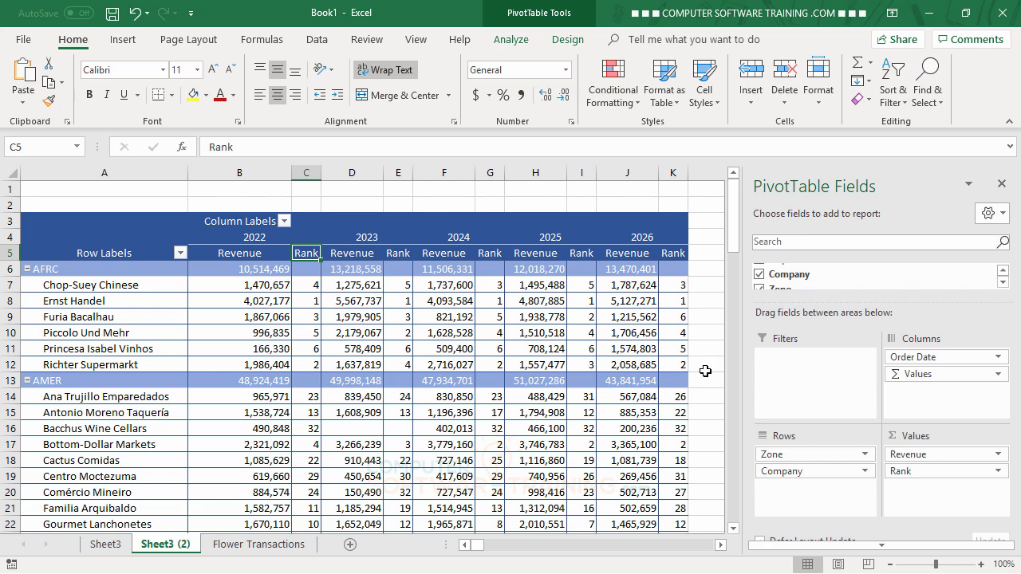
Enlarge the PivotTable field list area and add Rep as a report filter.
{"action": "left_click", "coordinate": [136, 306]}
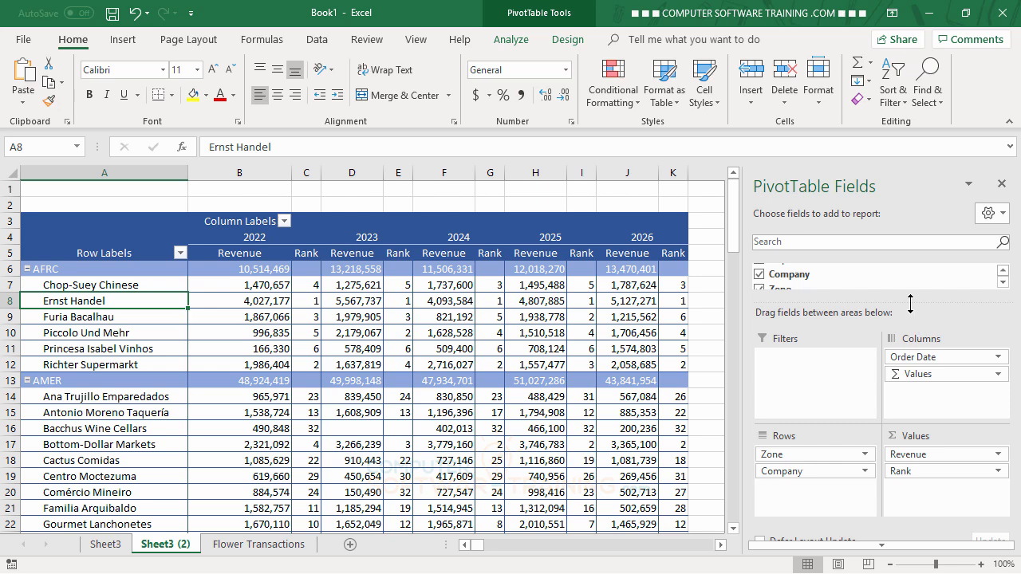
{"action": "left_click_drag", "start_coordinate": [911, 303], "coordinate": [907, 351]}
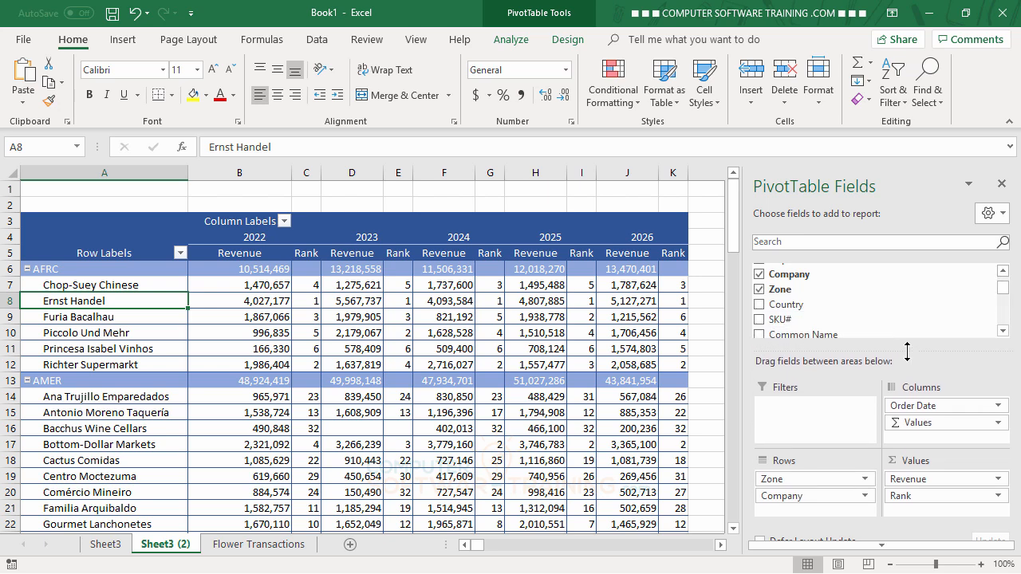
{"action": "scroll", "coordinate": [866, 319], "scroll_direction": "up", "scroll_amount": 1}
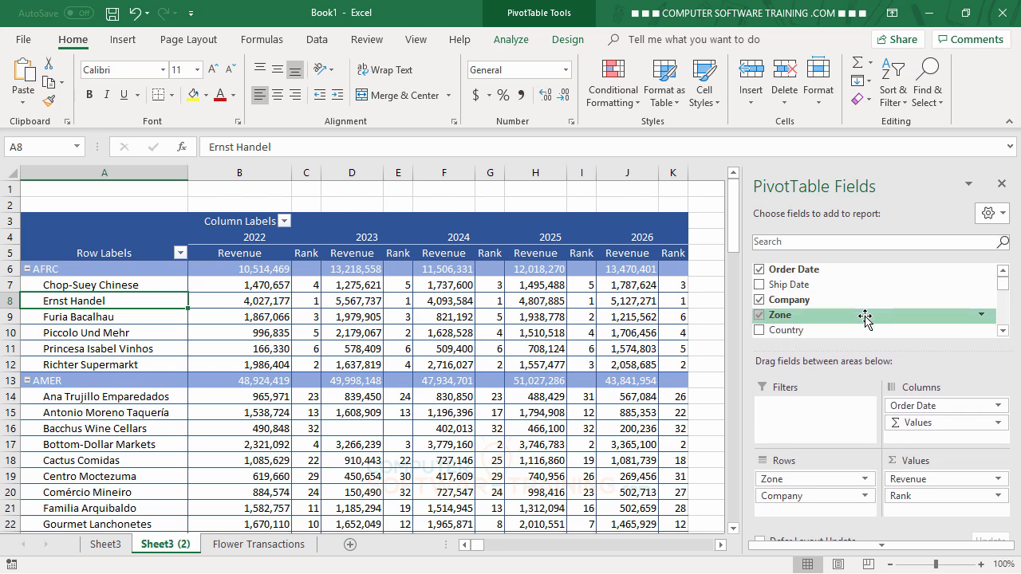
{"action": "scroll", "coordinate": [865, 319], "scroll_direction": "down", "scroll_amount": 6}
{"action": "scroll", "coordinate": [865, 317], "scroll_direction": "up", "scroll_amount": 1}
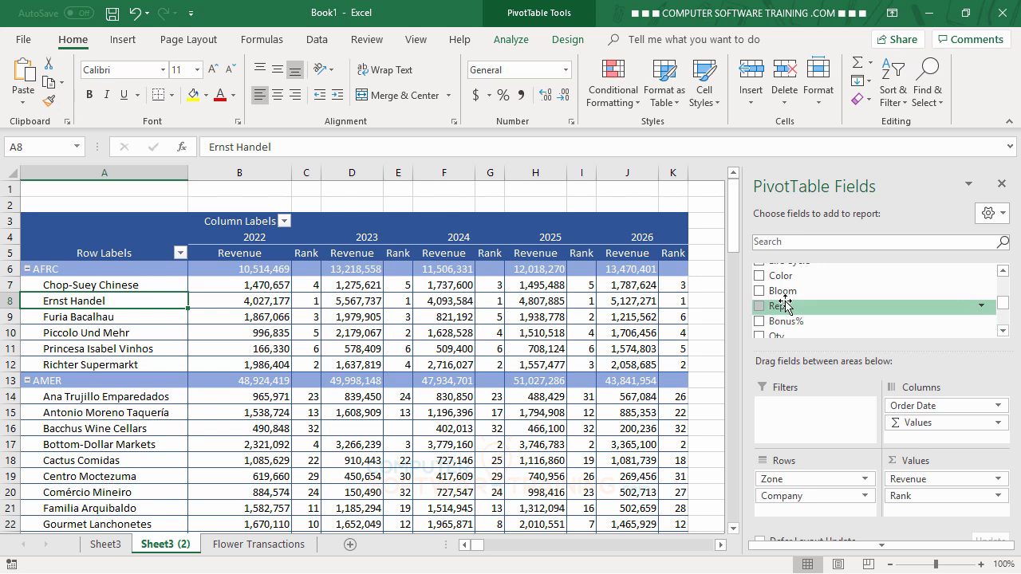
{"action": "left_click_drag", "start_coordinate": [786, 308], "coordinate": [798, 405]}
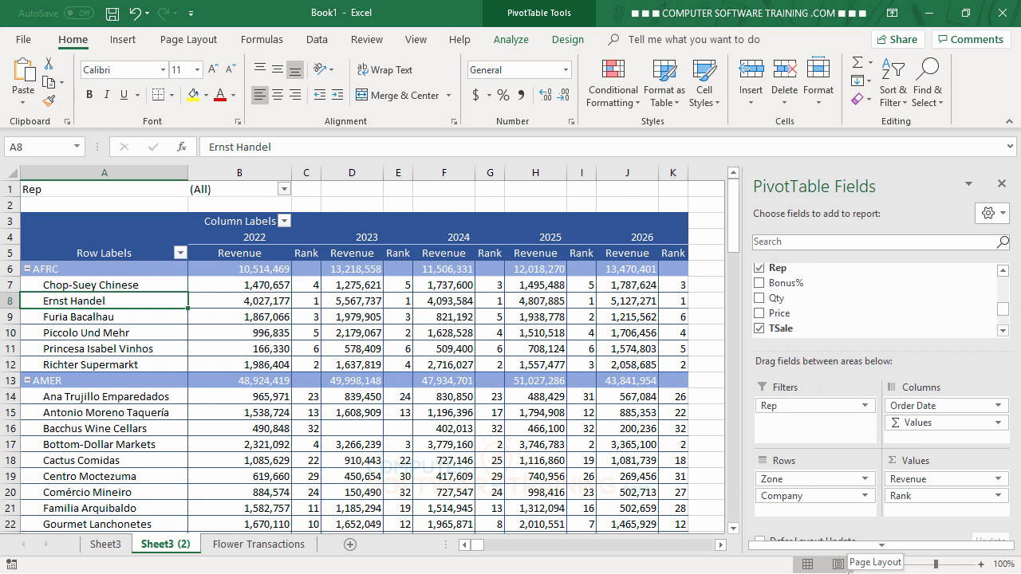
Add Life Cycle and Color as report filters below Rep in the PivotTable.
{"action": "left_click", "coordinate": [1003, 271]}
{"action": "left_click", "coordinate": [1003, 272]}
{"action": "left_click", "coordinate": [1003, 272]}
{"action": "left_click", "coordinate": [1002, 271]}
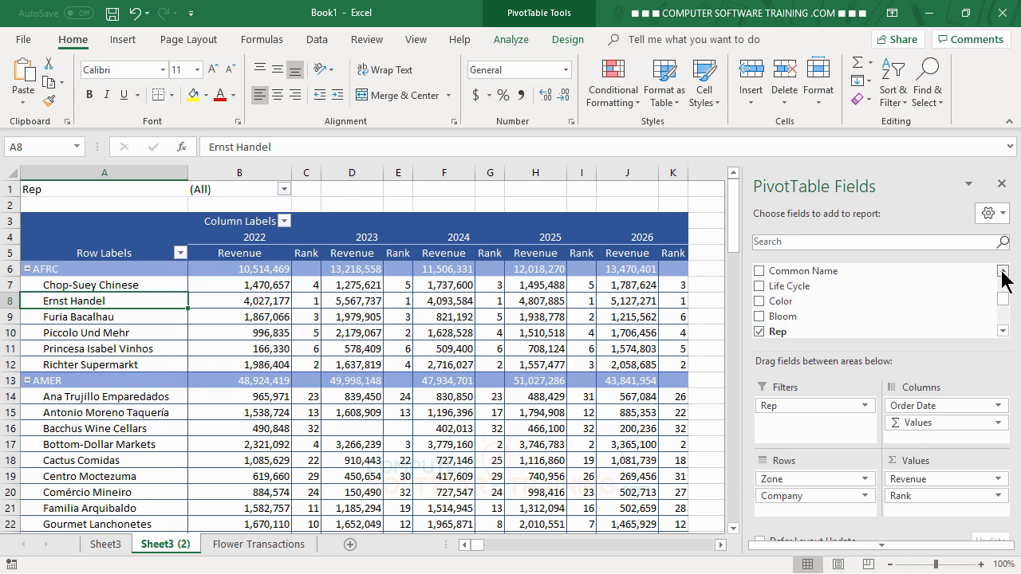
{"action": "left_click", "coordinate": [1002, 271]}
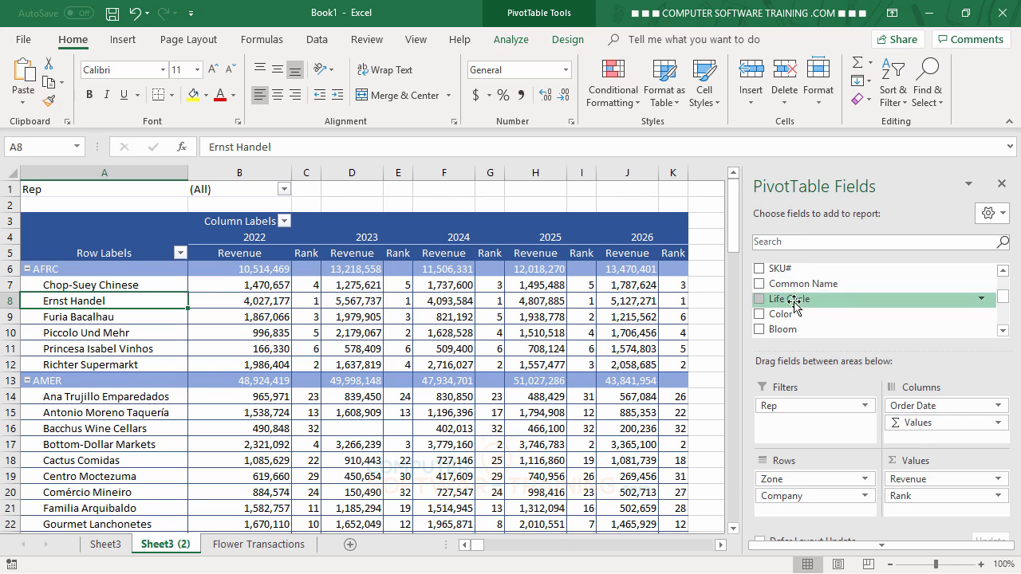
{"action": "left_click_drag", "start_coordinate": [794, 305], "coordinate": [805, 421]}
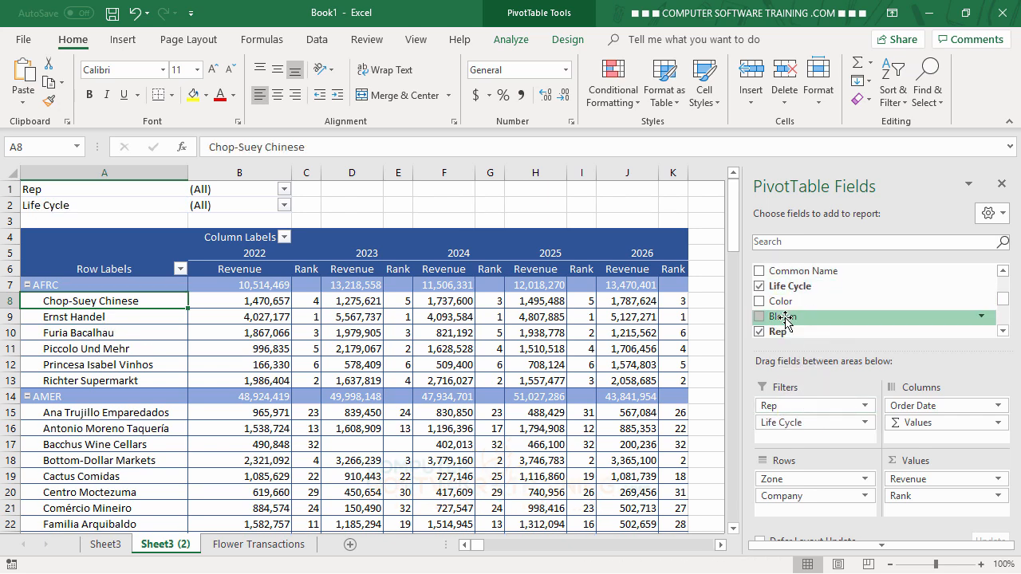
{"action": "left_click_drag", "start_coordinate": [782, 300], "coordinate": [798, 435]}
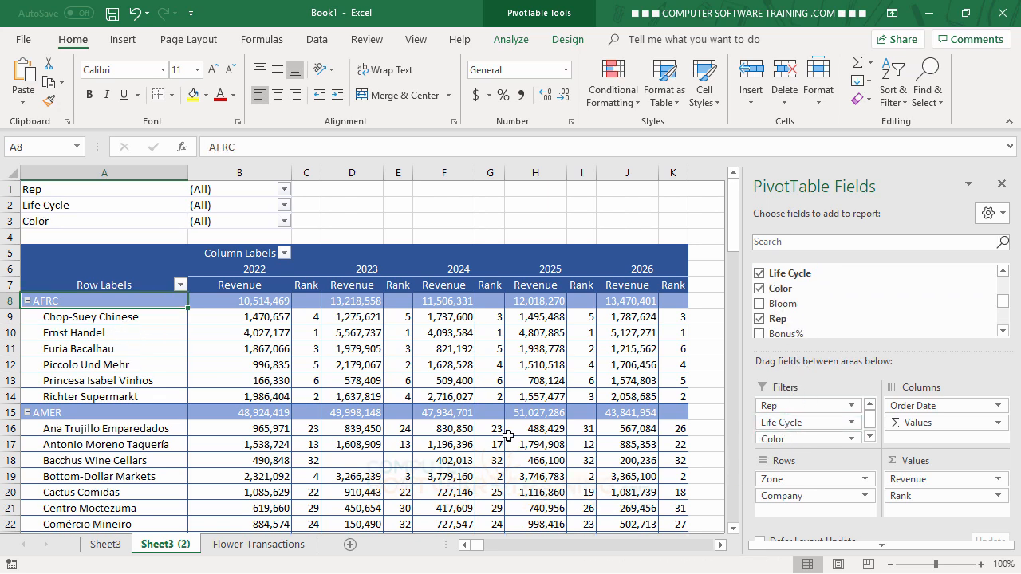
Filter the PivotTable with the Rep report filter to a single sales rep.
{"action": "scroll", "coordinate": [321, 374], "scroll_direction": "down", "scroll_amount": 2}
{"action": "scroll", "coordinate": [323, 375], "scroll_direction": "up", "scroll_amount": 2}
{"action": "left_click", "coordinate": [285, 190]}
{"action": "scroll", "coordinate": [197, 260], "scroll_direction": "down", "scroll_amount": 2}
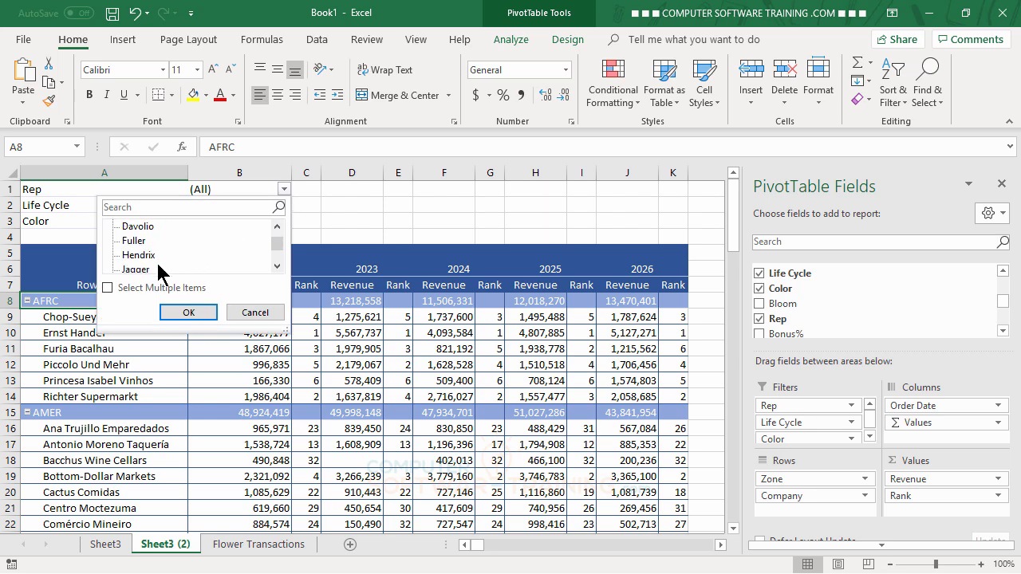
{"action": "left_click", "coordinate": [151, 256]}
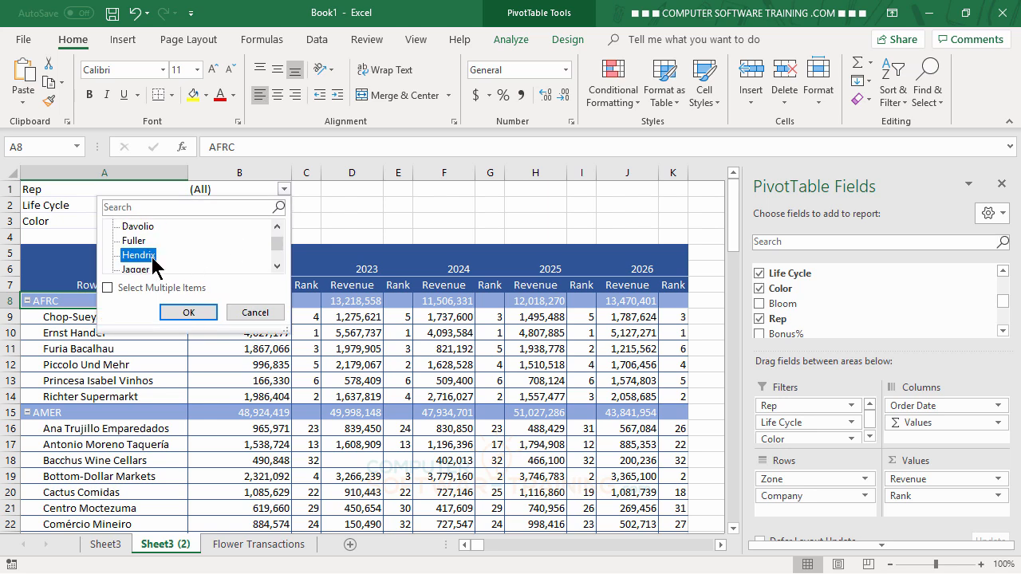
{"action": "left_click", "coordinate": [196, 314]}
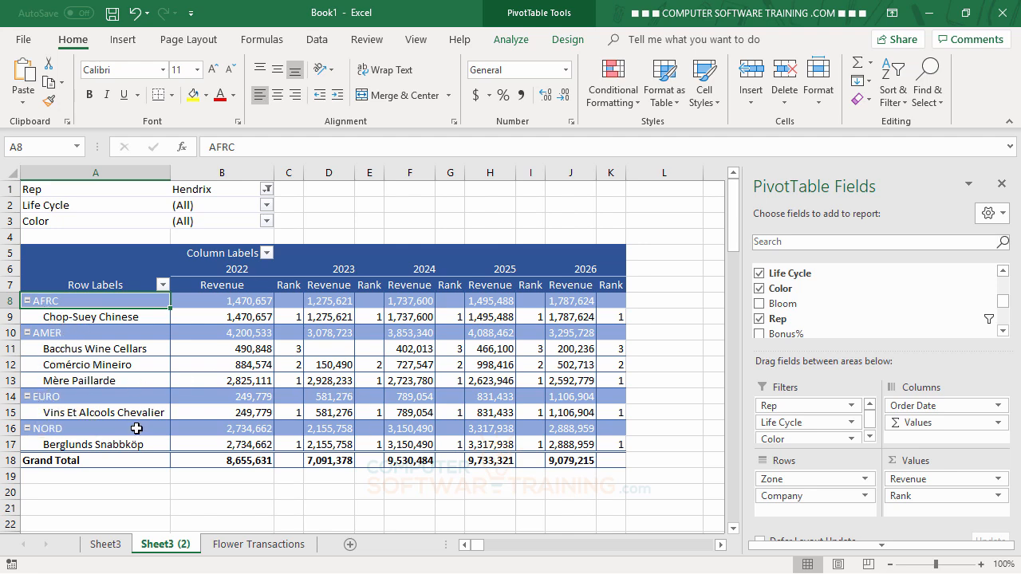
Reset the Rep report filter to (All).
{"action": "left_click", "coordinate": [268, 189]}
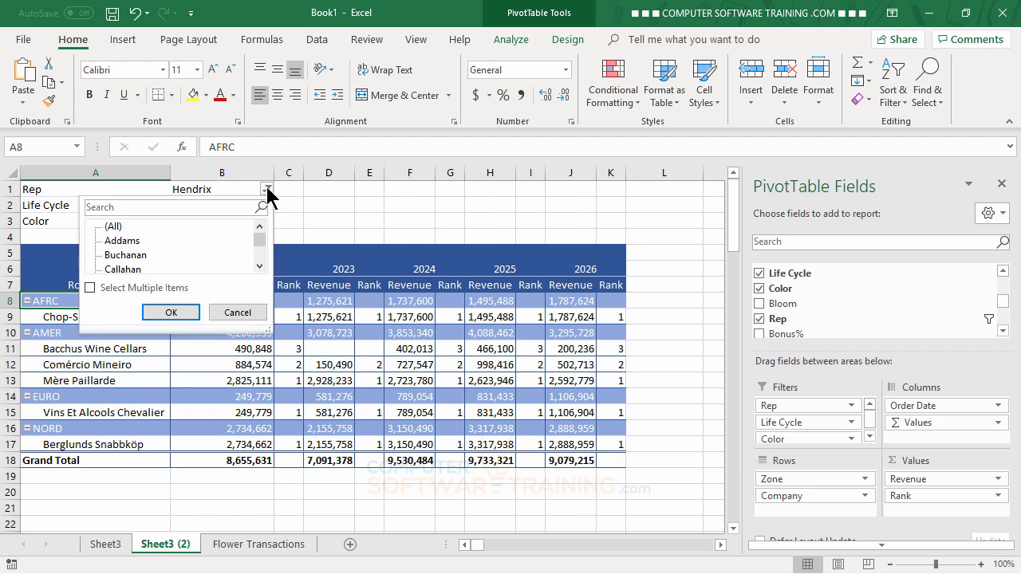
{"action": "left_click", "coordinate": [112, 226]}
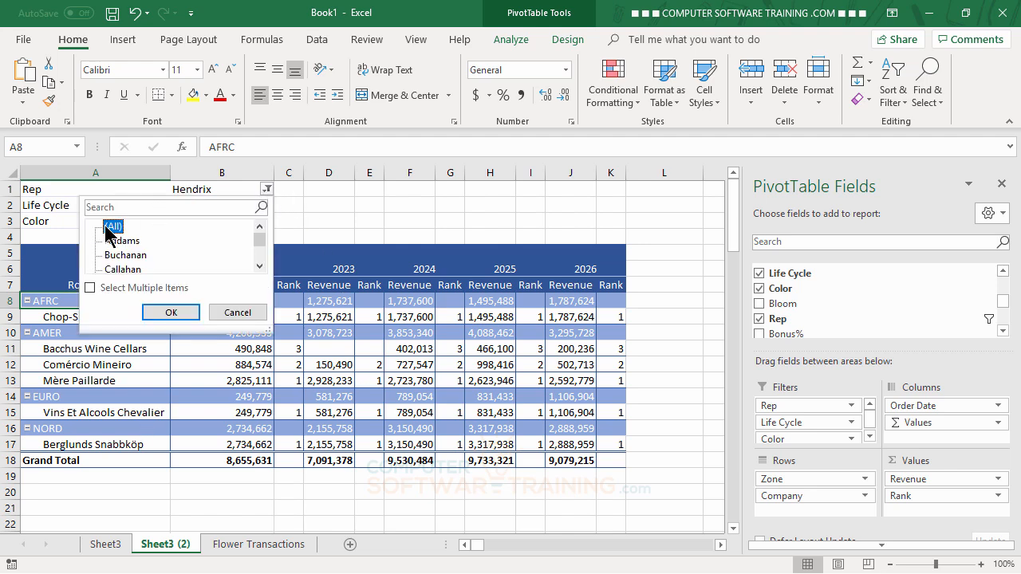
{"action": "left_click", "coordinate": [170, 312]}
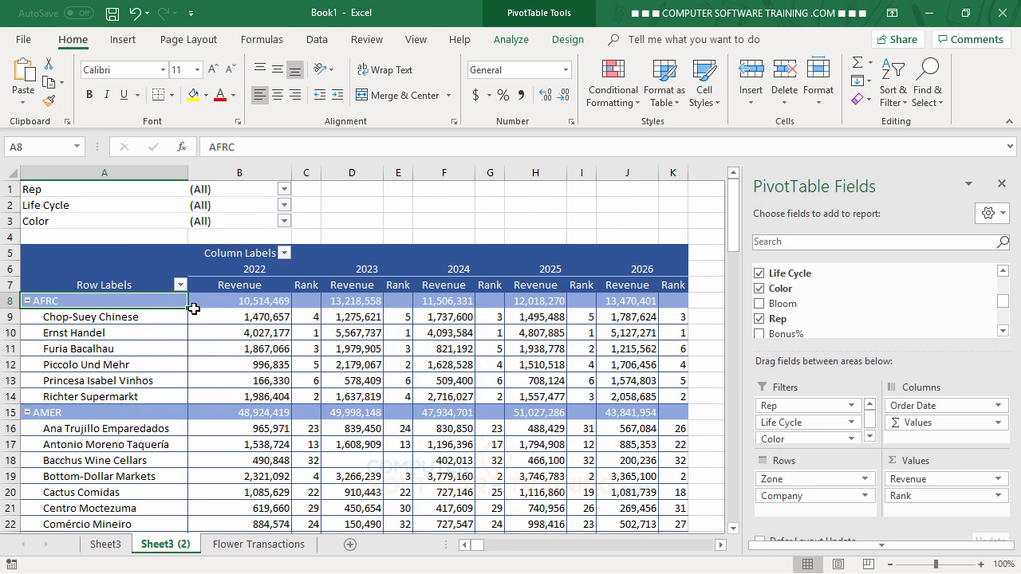
Set the Life Cycle report filter to Perennial and review the company ranks within each zone.
{"action": "left_click", "coordinate": [284, 206]}
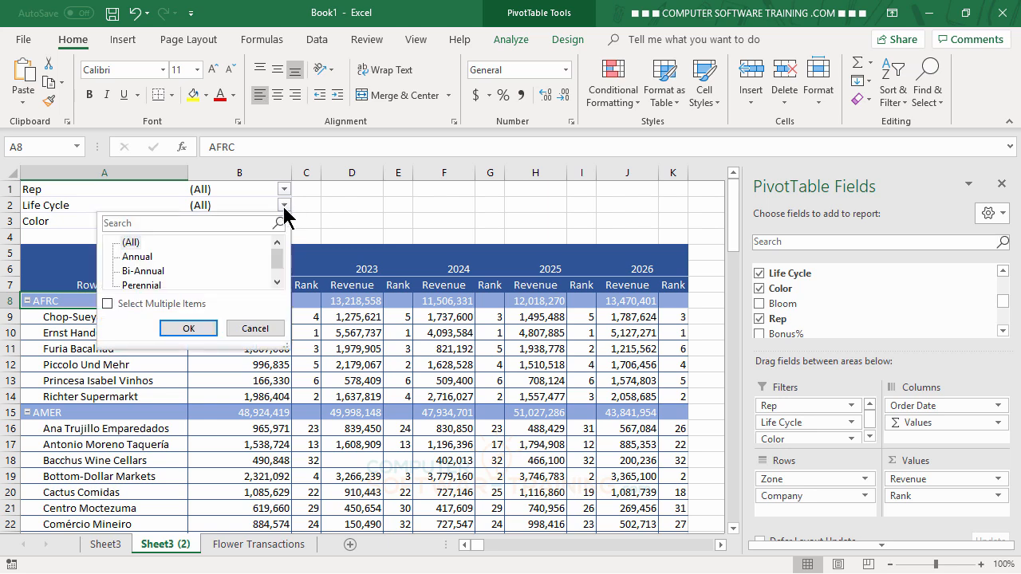
{"action": "left_click", "coordinate": [152, 288]}
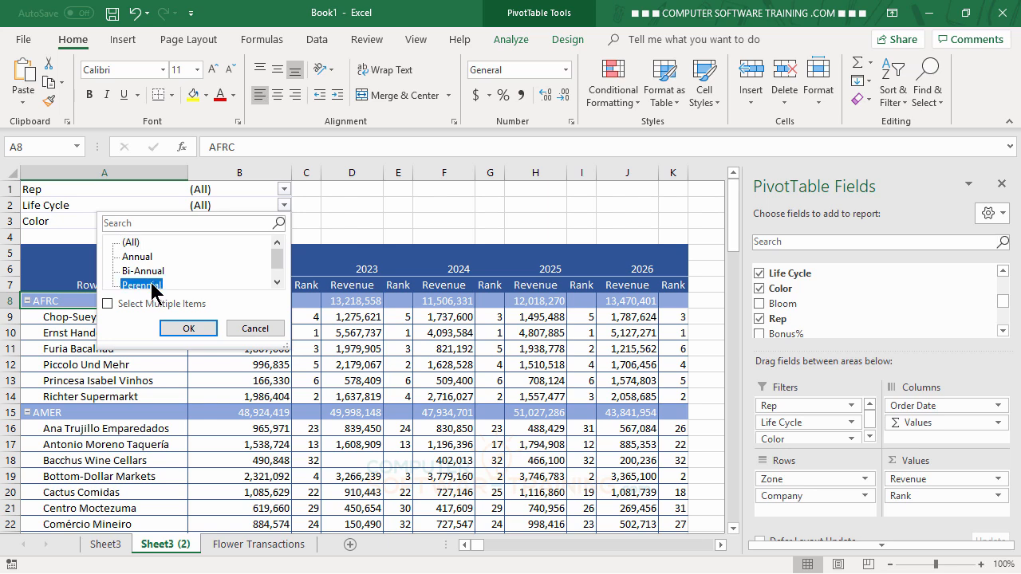
{"action": "scroll", "coordinate": [151, 289], "scroll_direction": "down", "scroll_amount": 1}
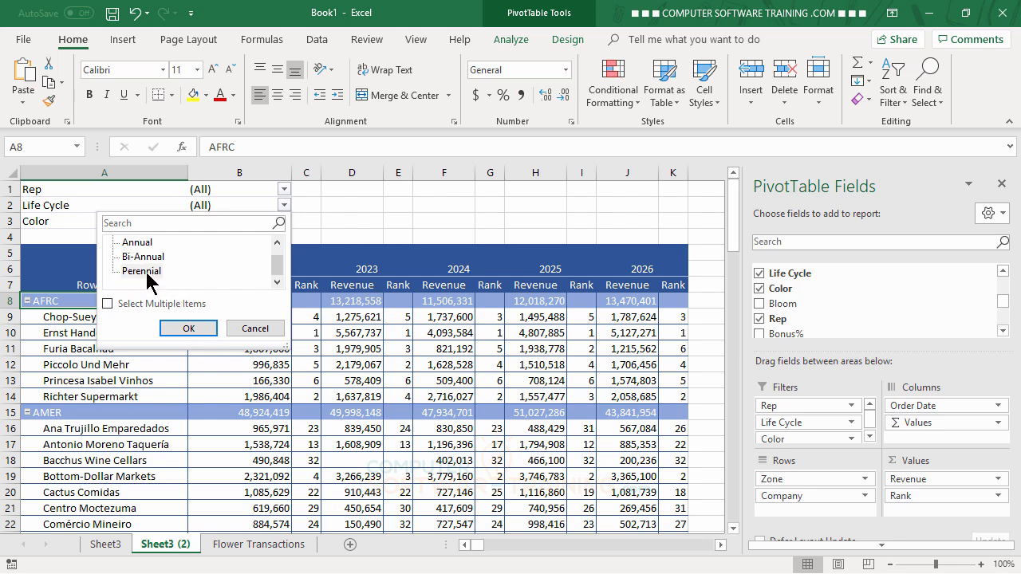
{"action": "left_click", "coordinate": [147, 271]}
{"action": "left_click", "coordinate": [188, 328]}
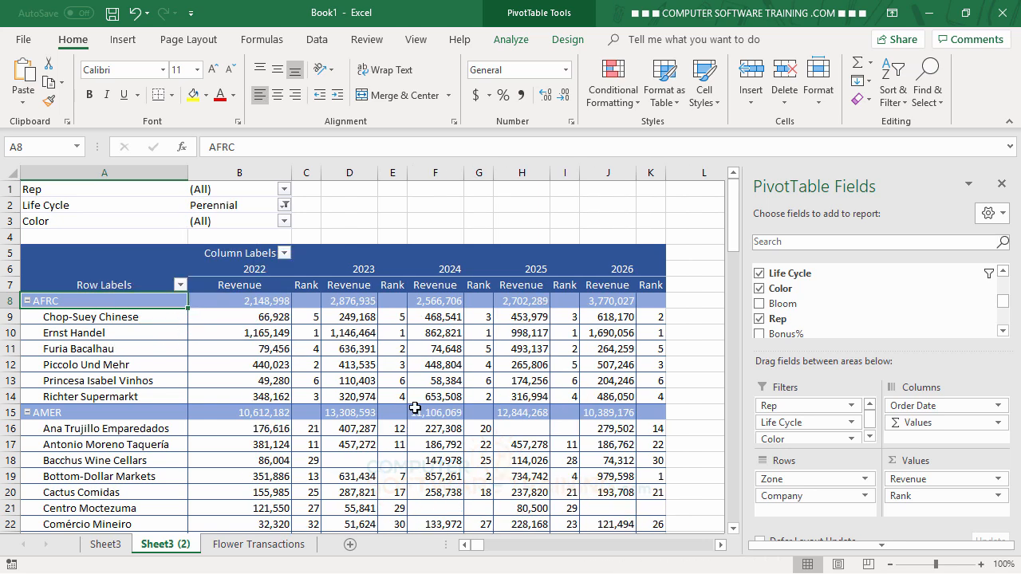
{"action": "scroll", "coordinate": [396, 360], "scroll_direction": "down", "scroll_amount": 5}
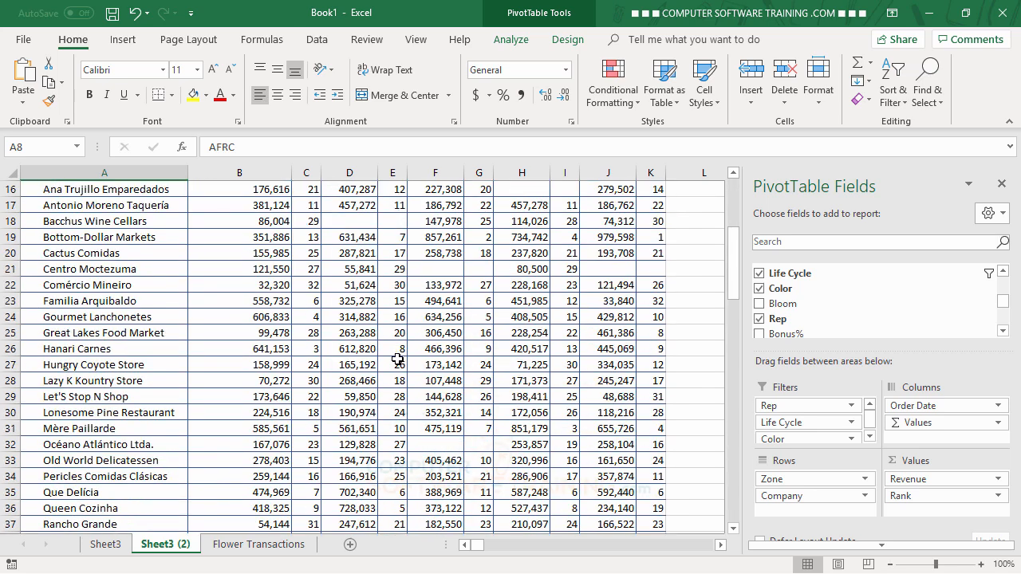
{"action": "scroll", "coordinate": [397, 360], "scroll_direction": "up", "scroll_amount": 5}
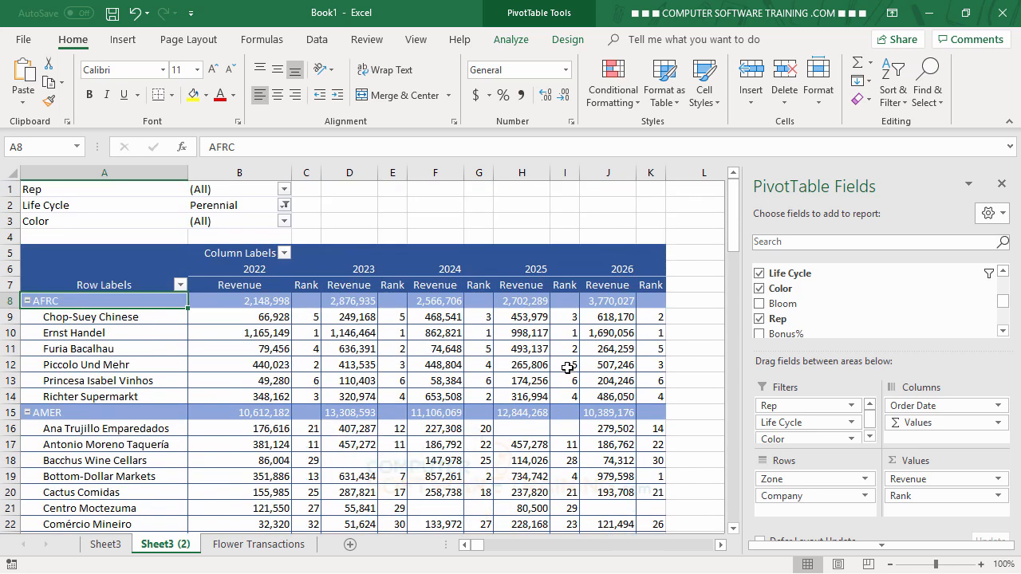
{"action": "mouse_move", "coordinate": [568, 370]}
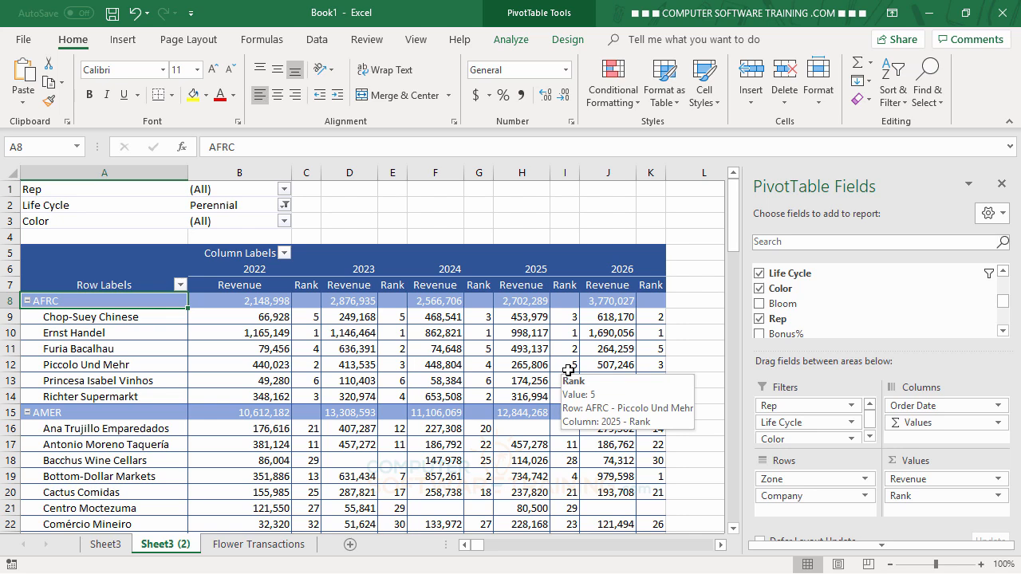